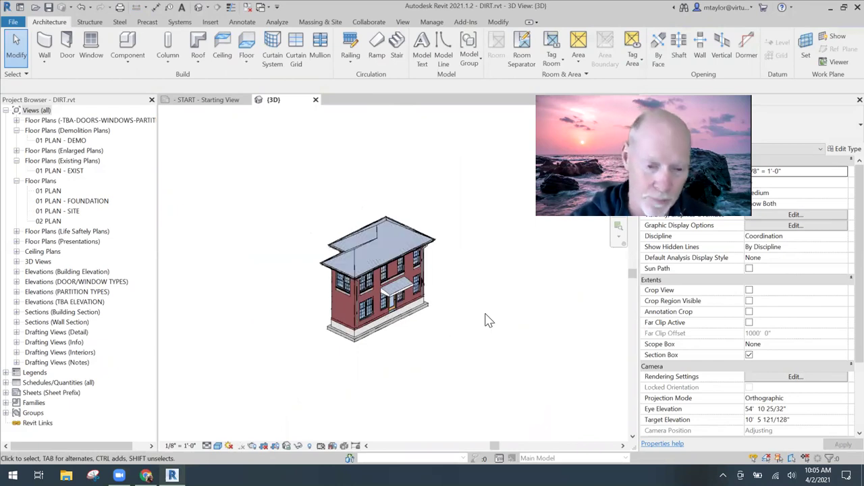
# Step: Draw a Building Section line horizontally through the building in the 01 PLAN - SITE floor plan, extending past both sides
pyautogui.doubleClick(58, 211)
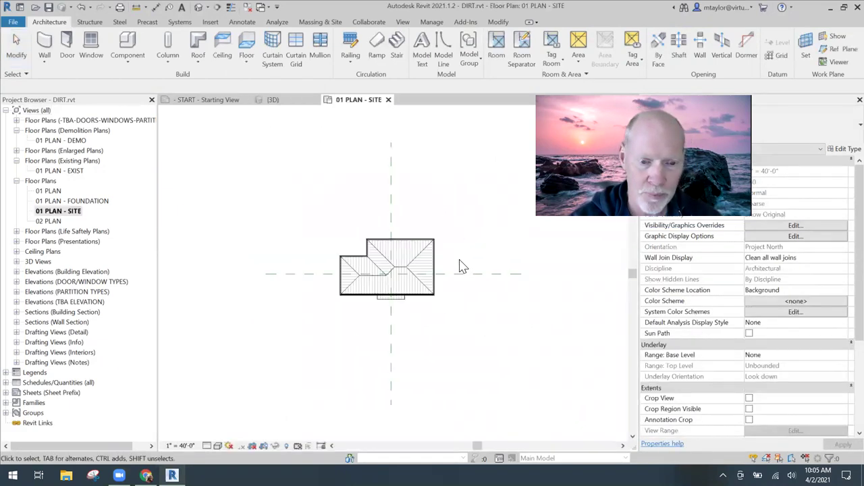
pyautogui.scroll(1, 421, 247)
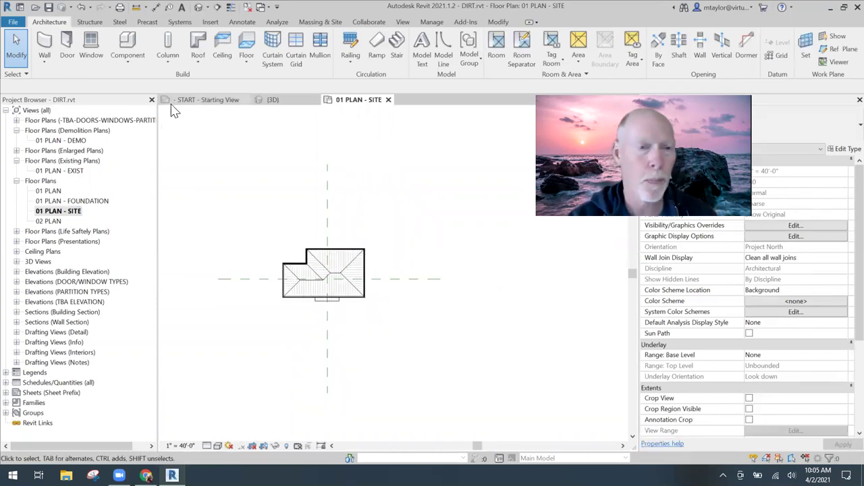
pyautogui.click(215, 7)
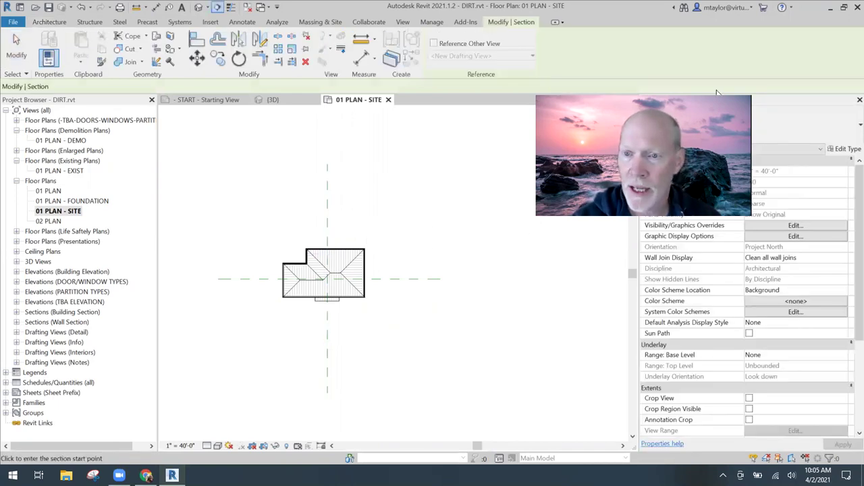
pyautogui.click(761, 131)
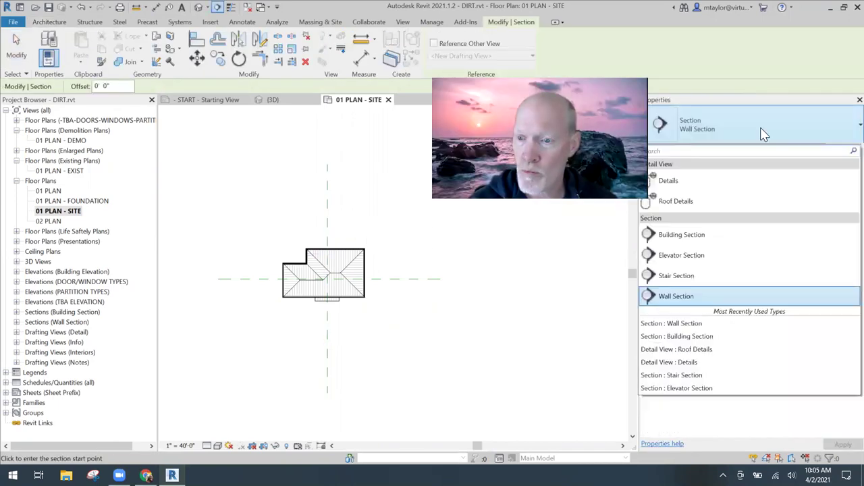
pyautogui.click(729, 243)
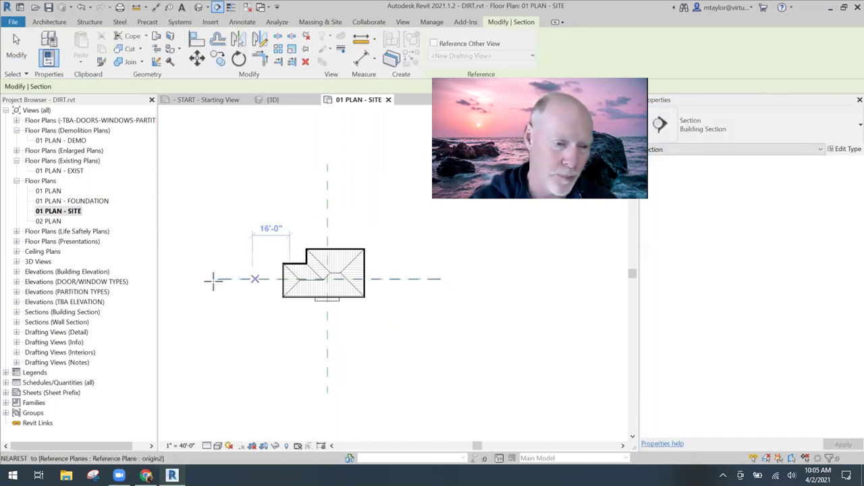
pyautogui.click(193, 278)
pyautogui.click(530, 278)
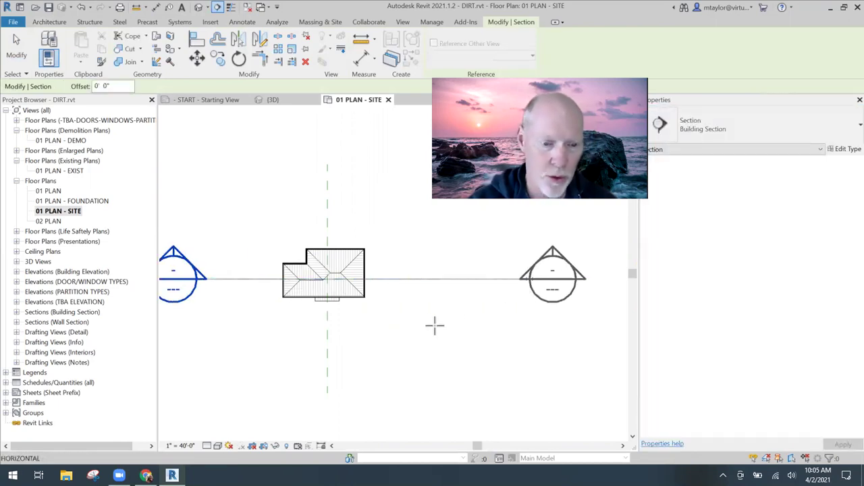
pyautogui.press('Escape')
pyautogui.press('Escape')
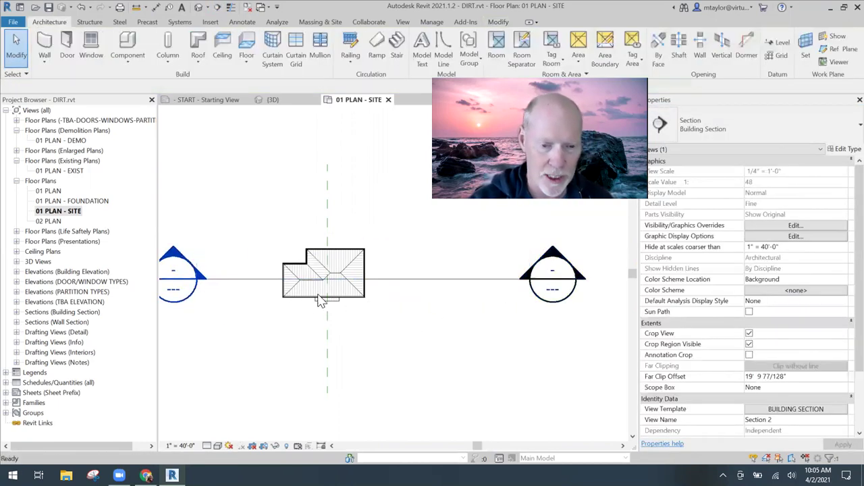
# Step: Open the new section's view and extend the lower edge of its crop region further below the foundation
pyautogui.doubleClick(189, 283)
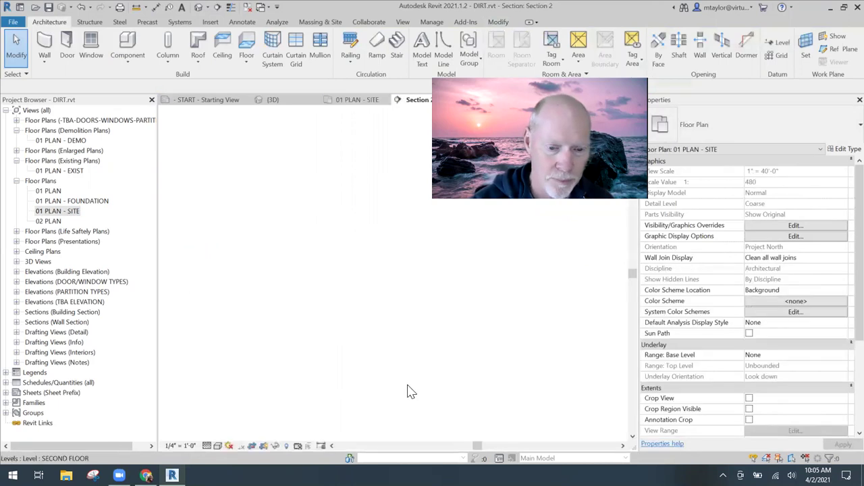
pyautogui.scroll(3, 403, 339)
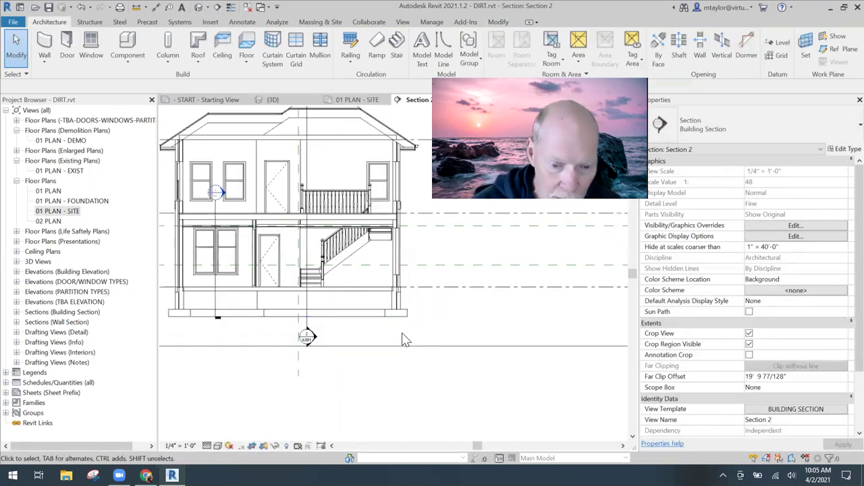
pyautogui.scroll(-2, 463, 294)
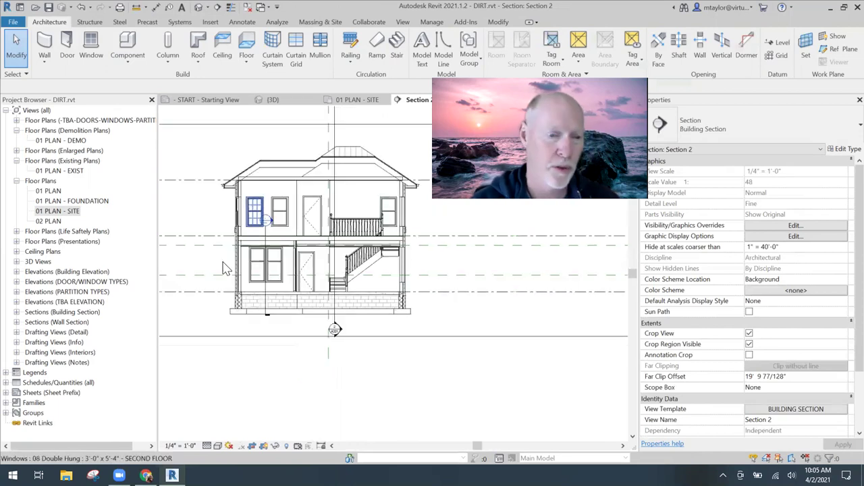
pyautogui.scroll(-2, 462, 294)
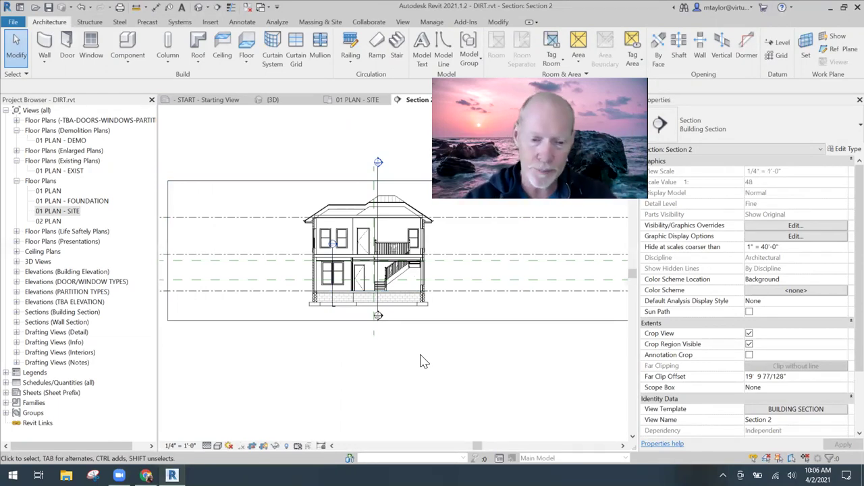
pyautogui.scroll(2, 415, 315)
pyautogui.moveTo(469, 309); pyautogui.dragTo(444, 290, button='middle')
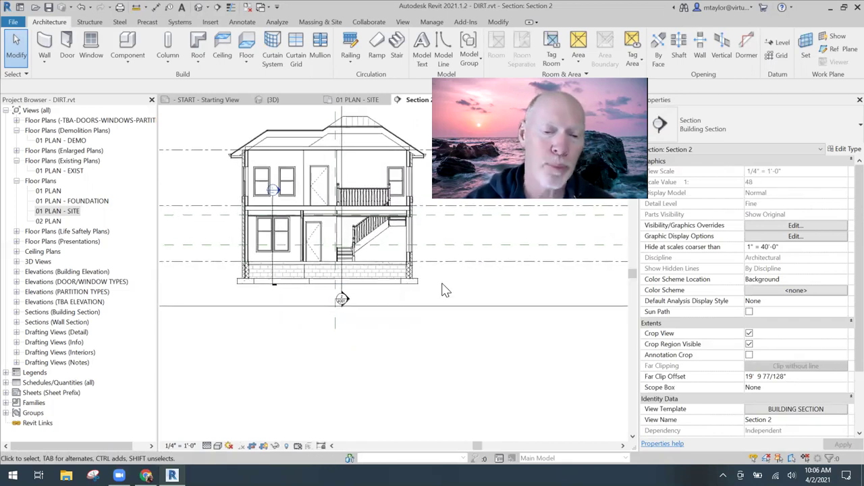
pyautogui.click(382, 323)
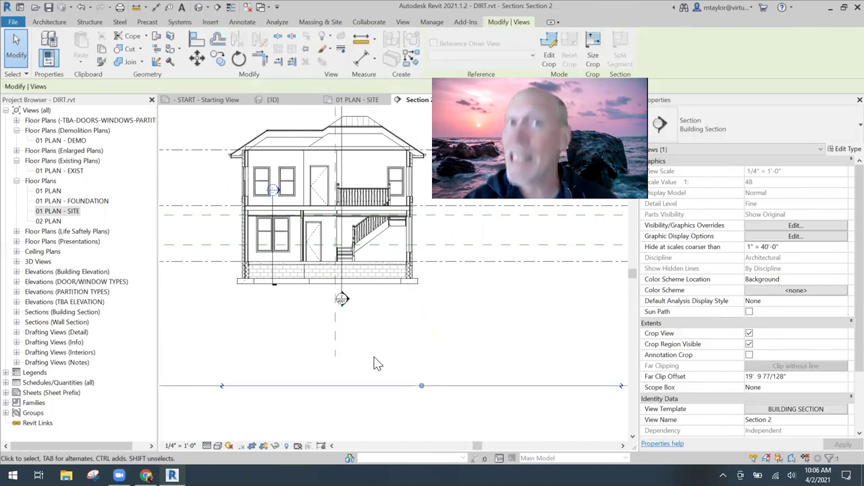
pyautogui.scroll(-1, 377, 356)
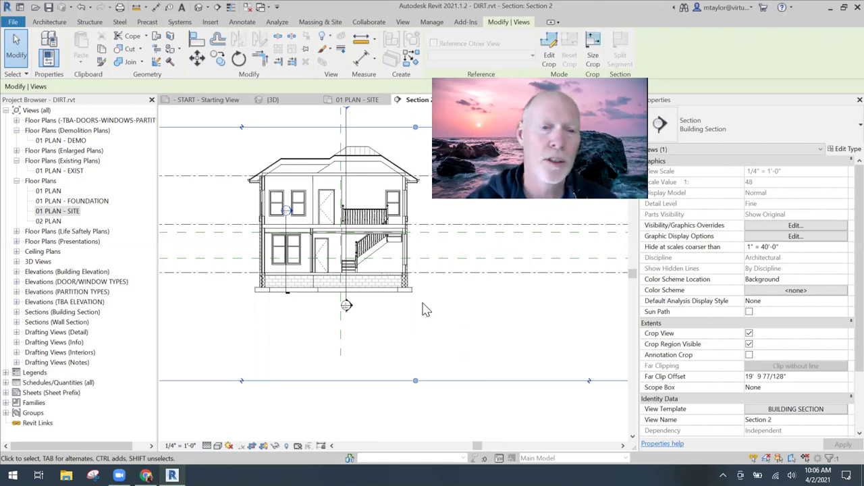
# Step: Start a Toposurface in the 01 PLAN - SITE view with the point elevation set to 0 as Absolute Elevation
pyautogui.click(370, 99)
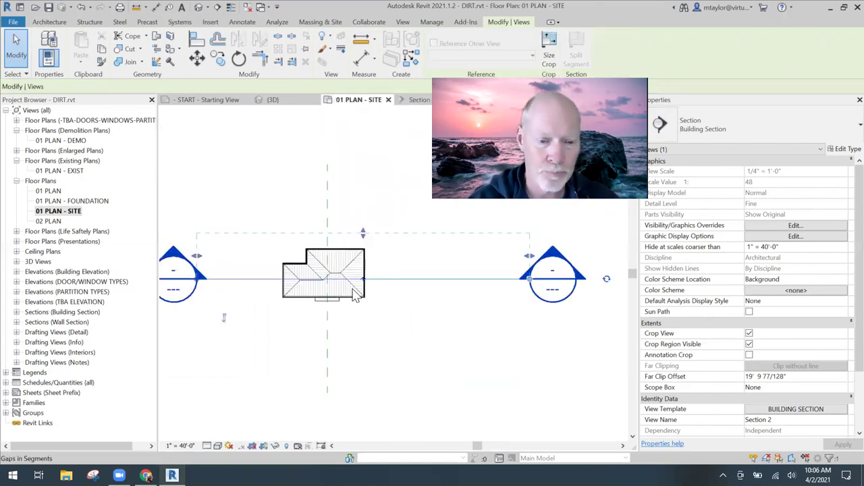
pyautogui.scroll(-4, 399, 328)
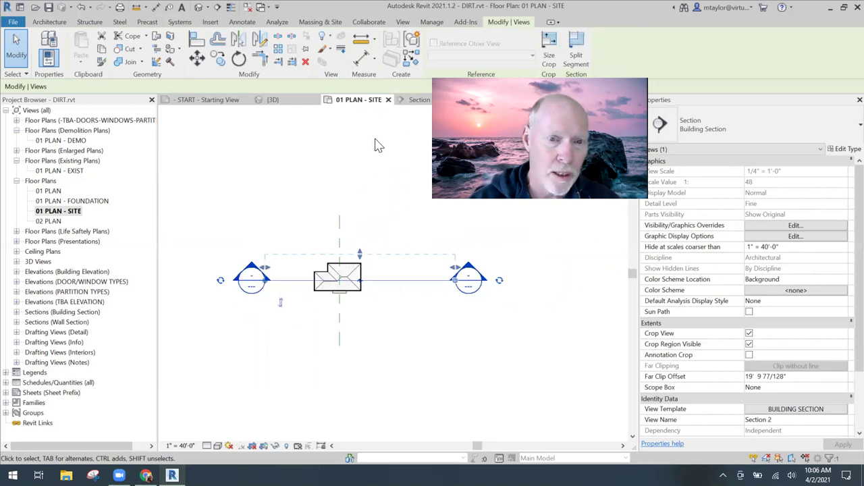
pyautogui.click(408, 350)
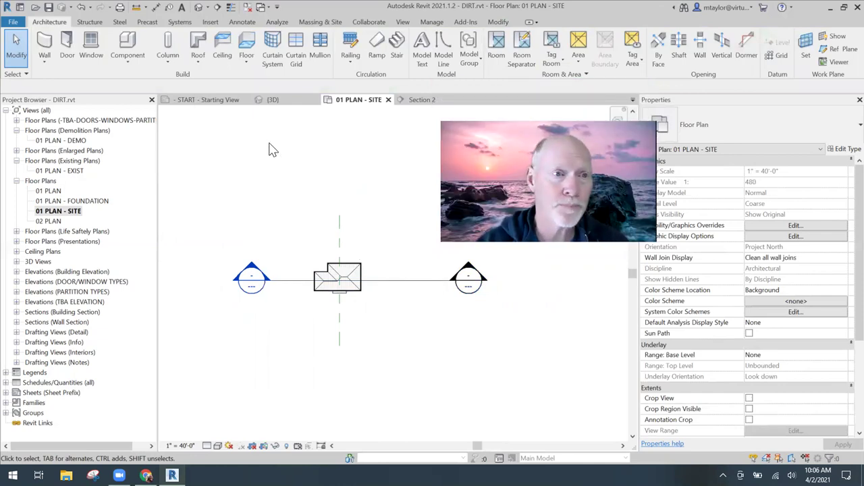
pyautogui.click(323, 22)
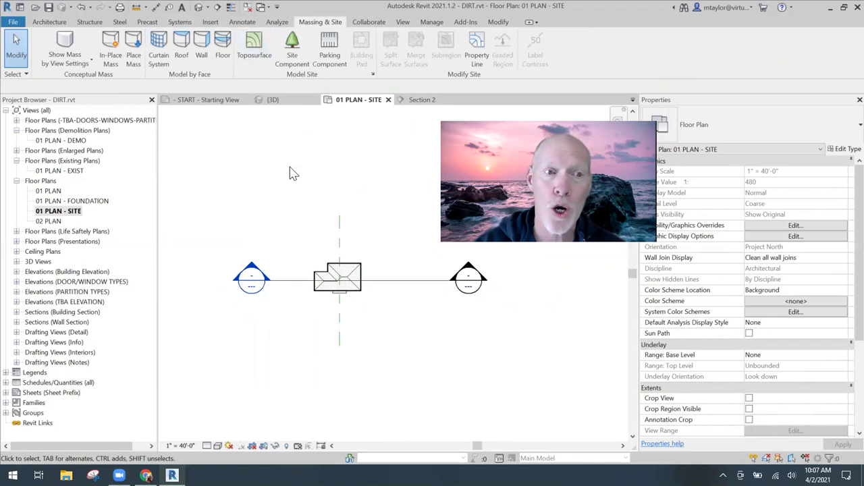
pyautogui.click(256, 49)
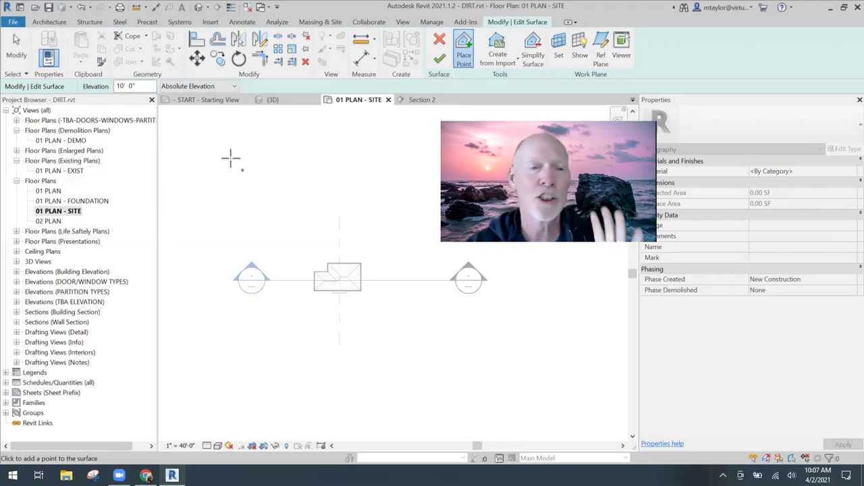
pyautogui.moveTo(144, 85); pyautogui.dragTo(101, 89)
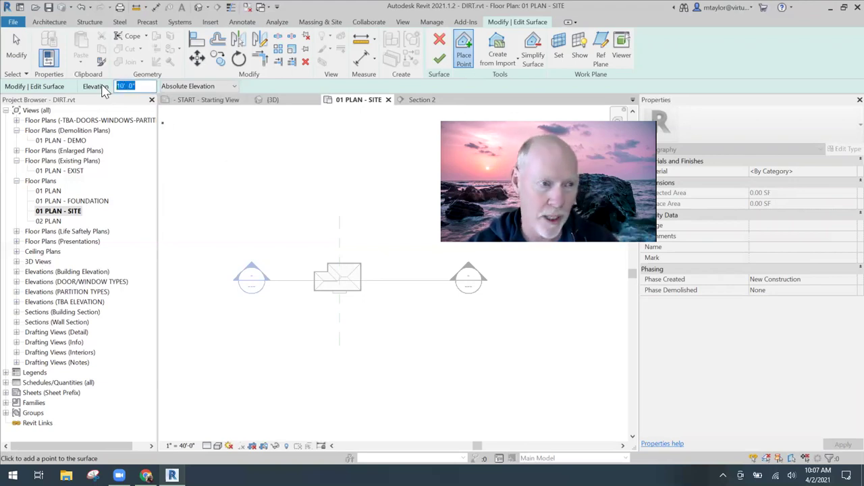
pyautogui.write('0')
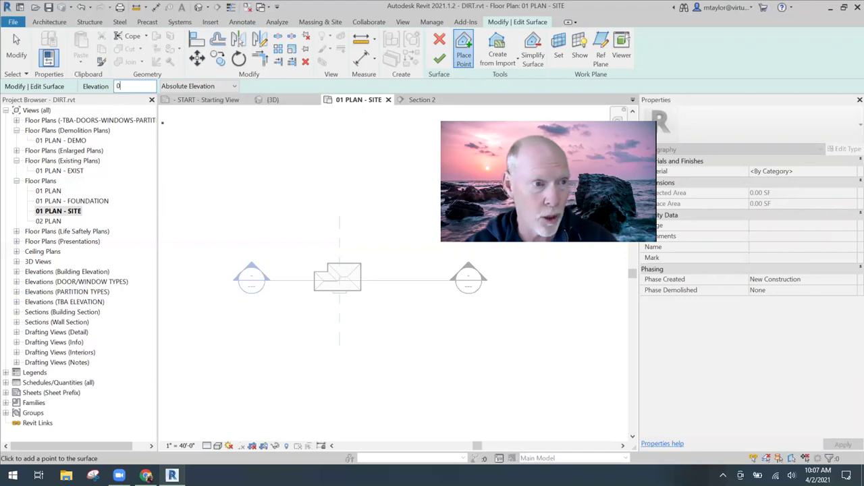
pyautogui.click(234, 85)
pyautogui.click(221, 85)
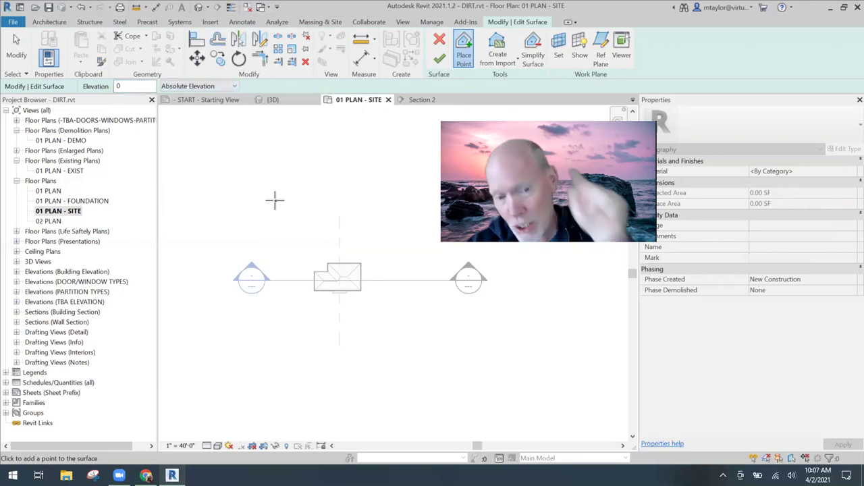
# Step: Place four surface points in a rough rectangle well outside the building and finish the toposurface
pyautogui.scroll(-2, 275, 199)
pyautogui.moveTo(297, 193); pyautogui.dragTo(279, 212, button='middle')
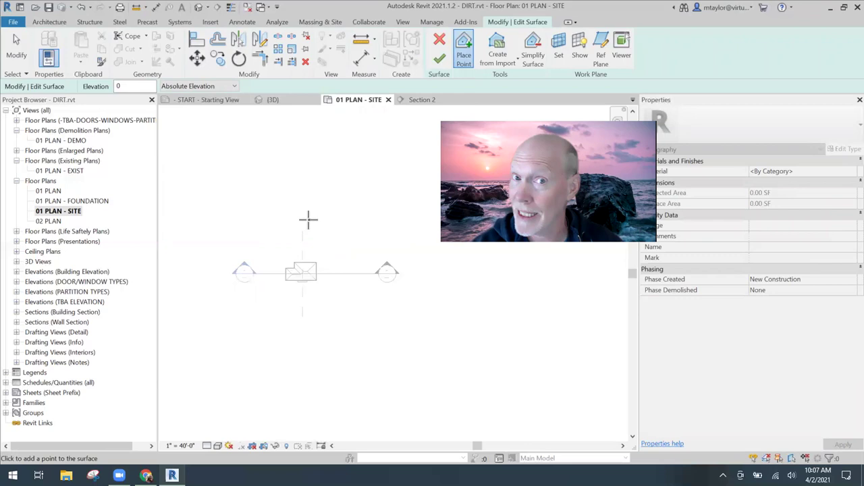
pyautogui.click(220, 196)
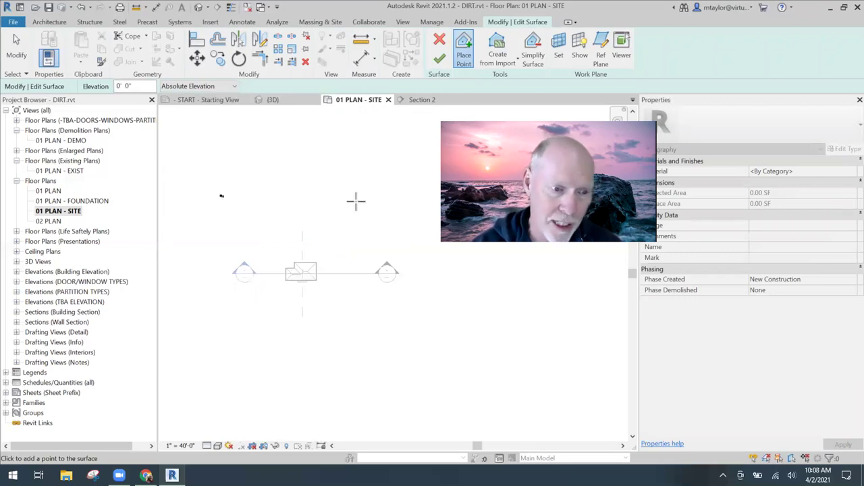
pyautogui.click(426, 188)
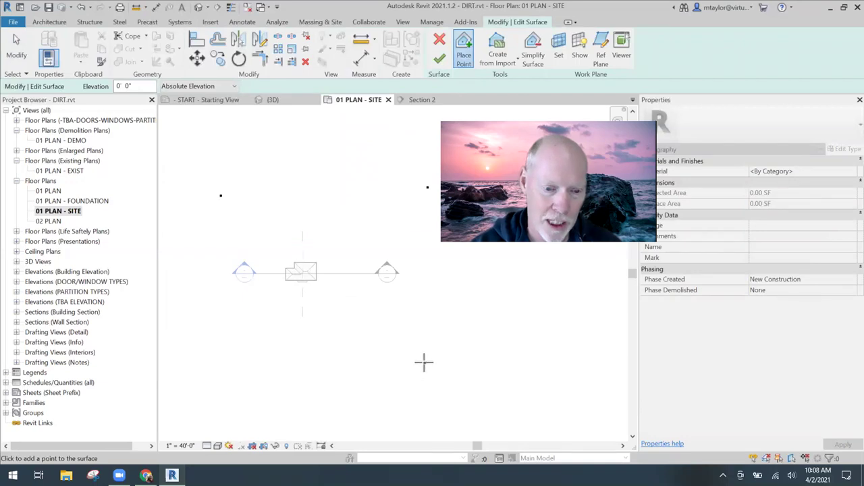
pyautogui.click(424, 362)
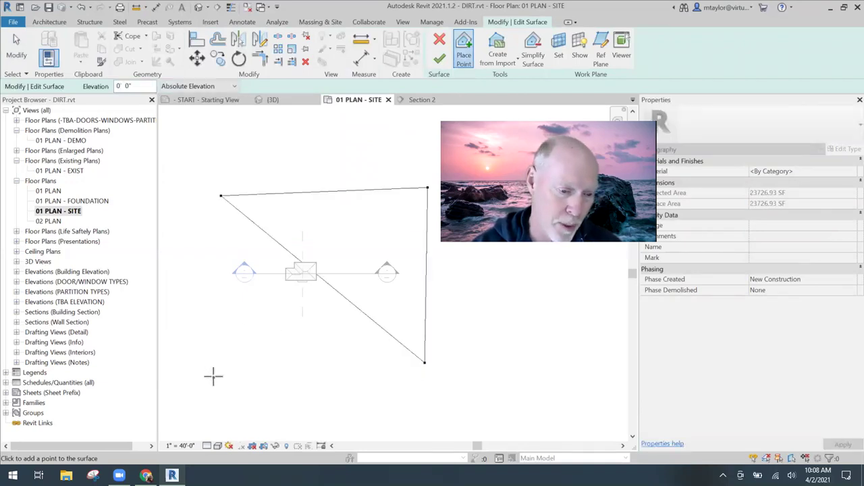
pyautogui.click(213, 375)
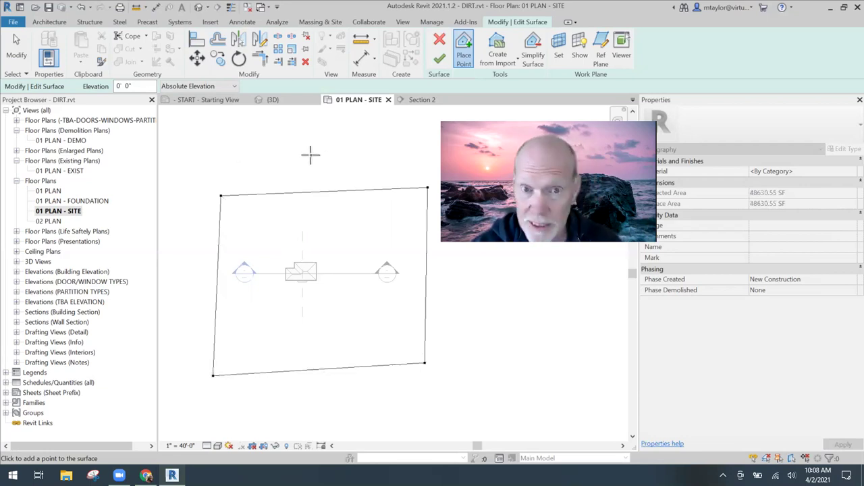
pyautogui.click(440, 60)
pyautogui.scroll(-1, 364, 147)
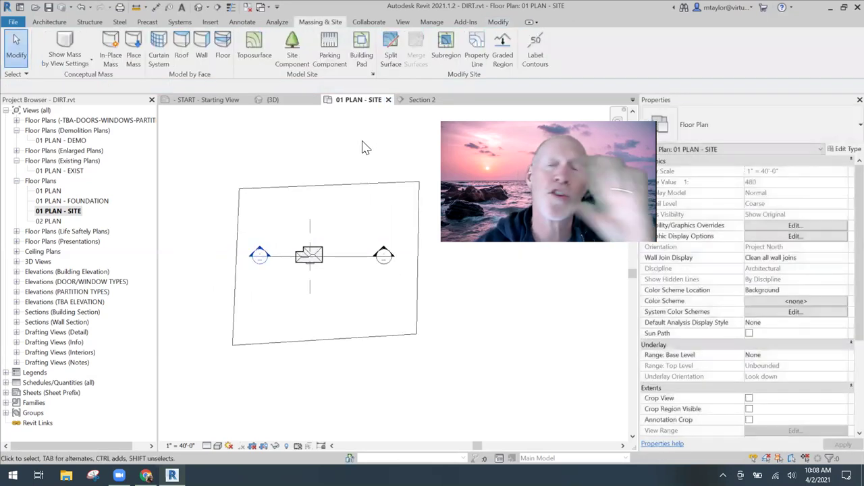
# Step: Open the 3D view and turn off its section box to show the complete toposurface around the building
pyautogui.click(273, 100)
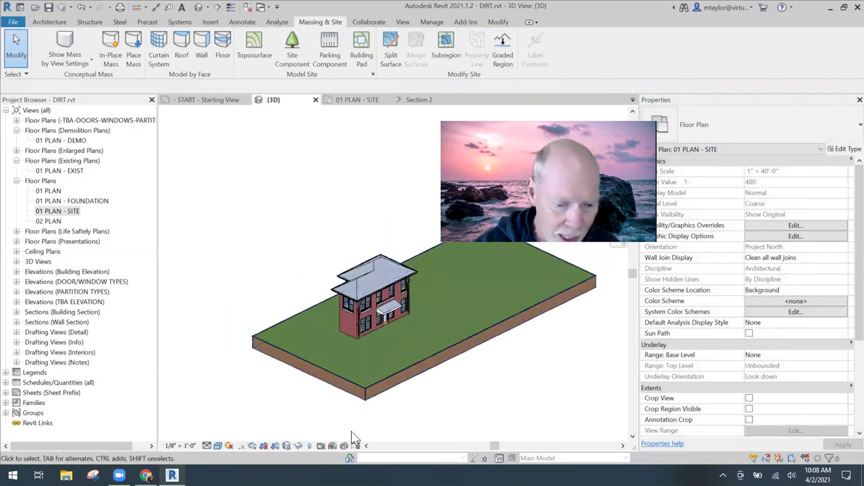
pyautogui.scroll(5, 378, 389)
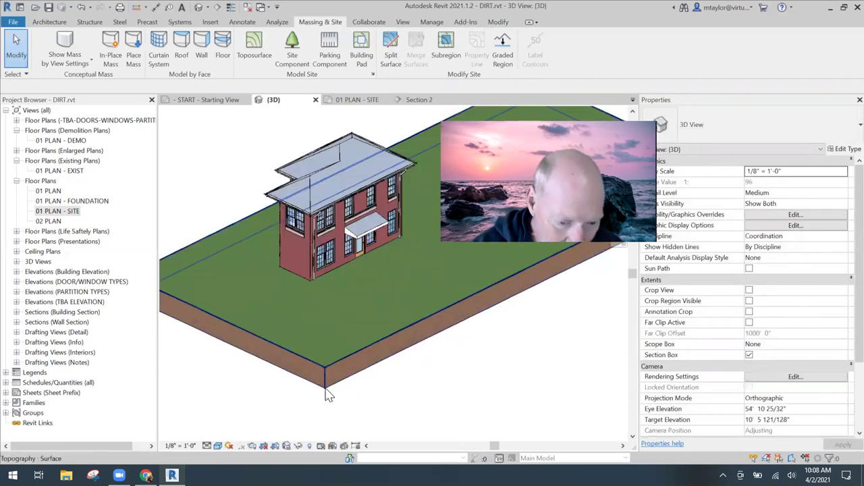
pyautogui.scroll(-5, 317, 380)
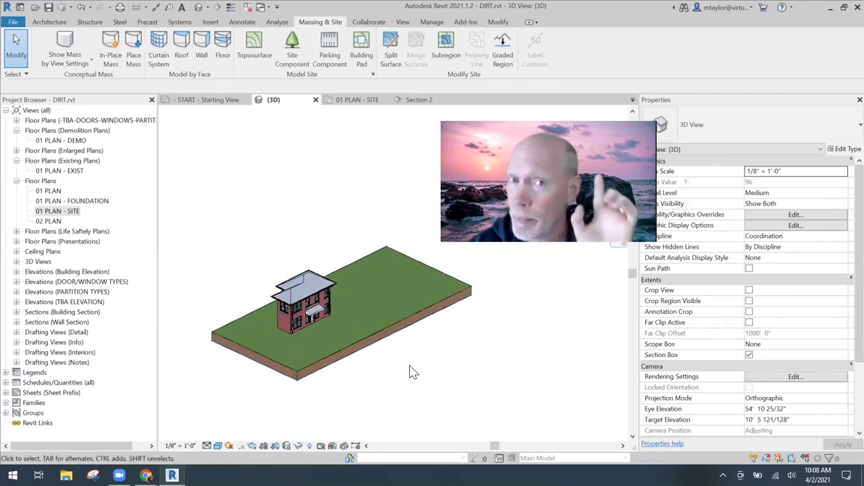
pyautogui.scroll(-1, 426, 365)
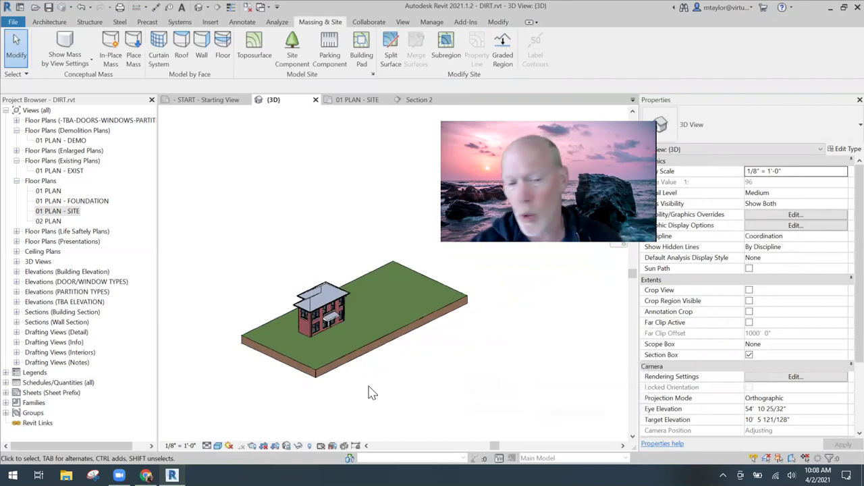
pyautogui.click(749, 356)
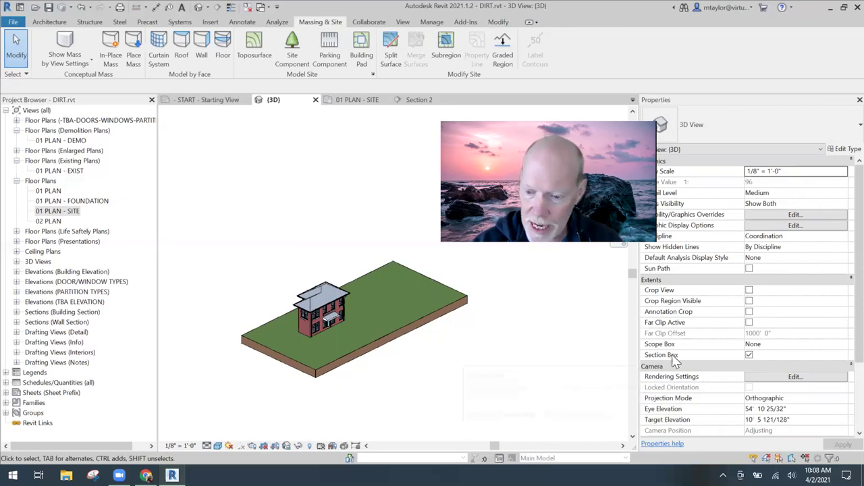
pyautogui.click(748, 355)
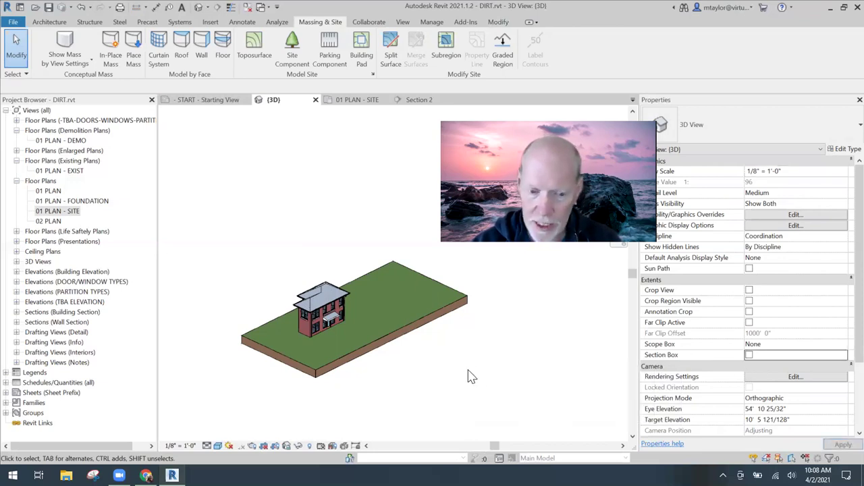
pyautogui.scroll(-2, 479, 385)
pyautogui.moveTo(502, 406); pyautogui.dragTo(421, 361, button='middle')
pyautogui.keyDown('shift'); pyautogui.moveTo(438, 379); pyautogui.dragTo(434, 367, button='middle'); pyautogui.keyUp('shift')
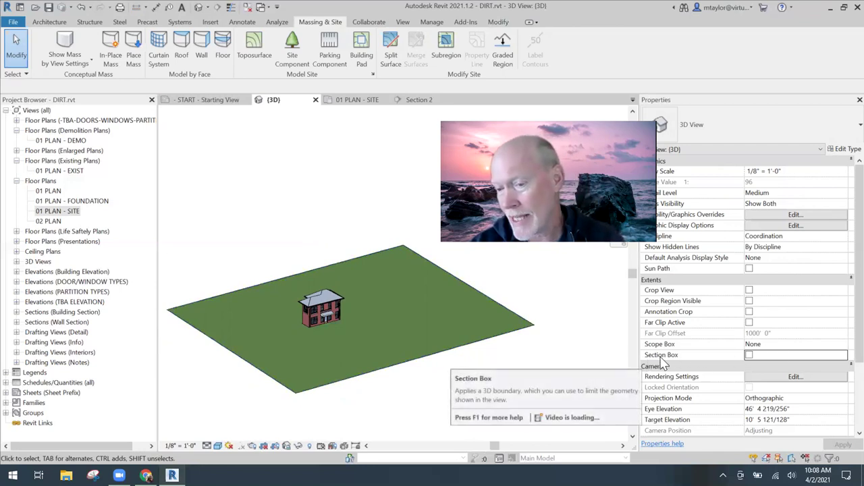
# Step: Turn on the 3D view's section box and unhide it through Reveal Hidden Elements
pyautogui.click(750, 355)
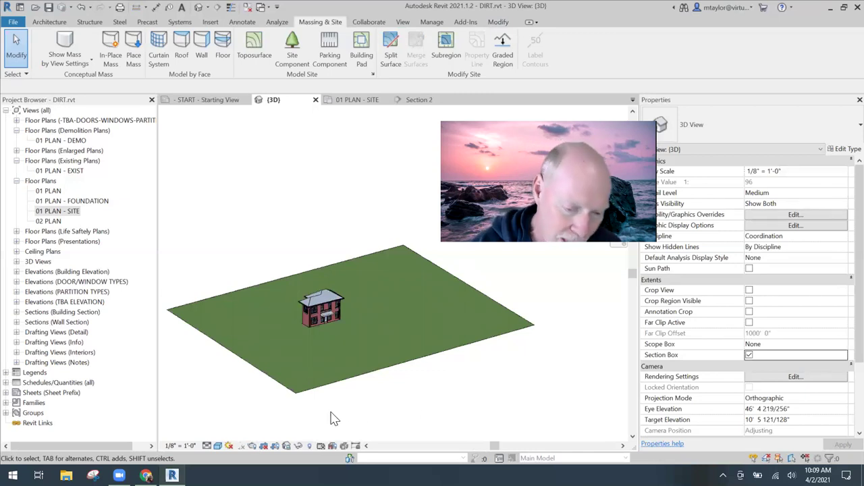
pyautogui.click(311, 446)
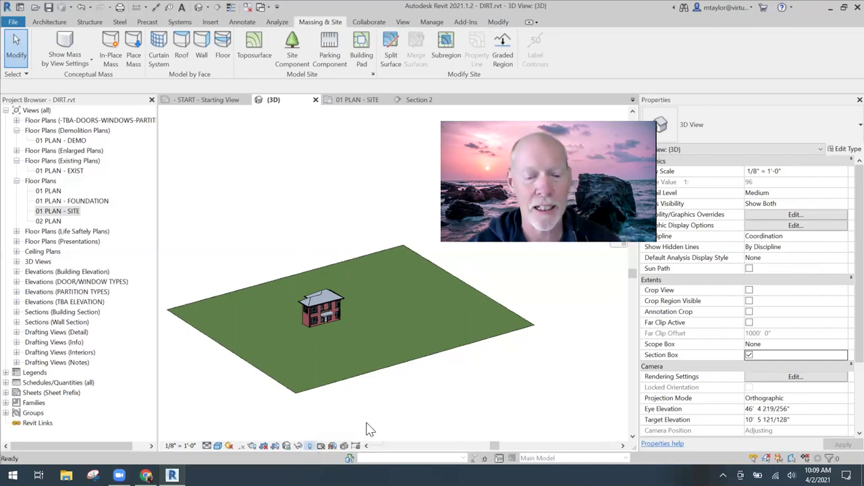
pyautogui.click(257, 188)
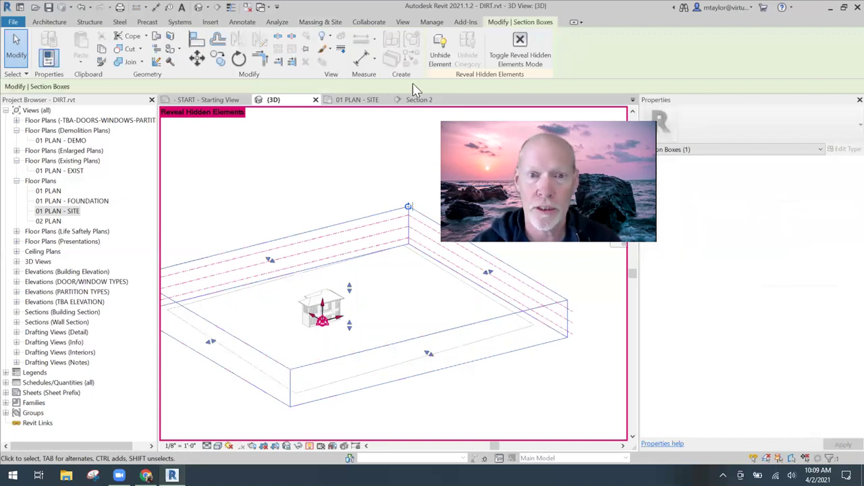
pyautogui.click(441, 56)
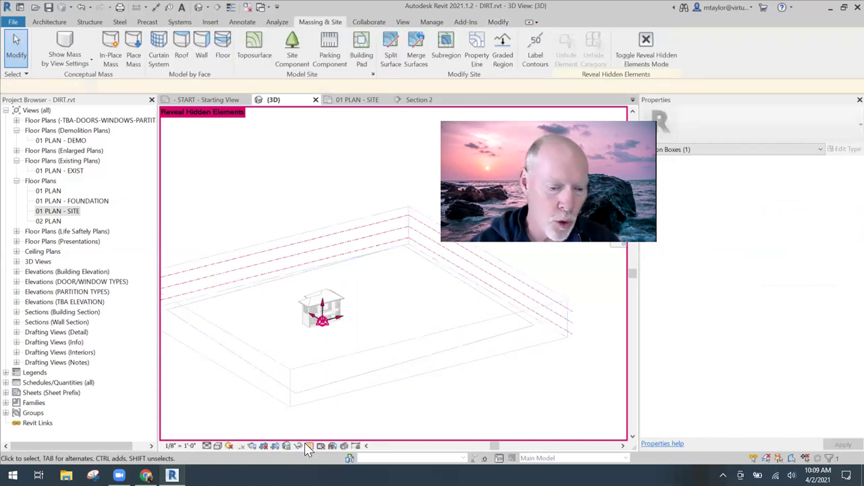
pyautogui.click(310, 447)
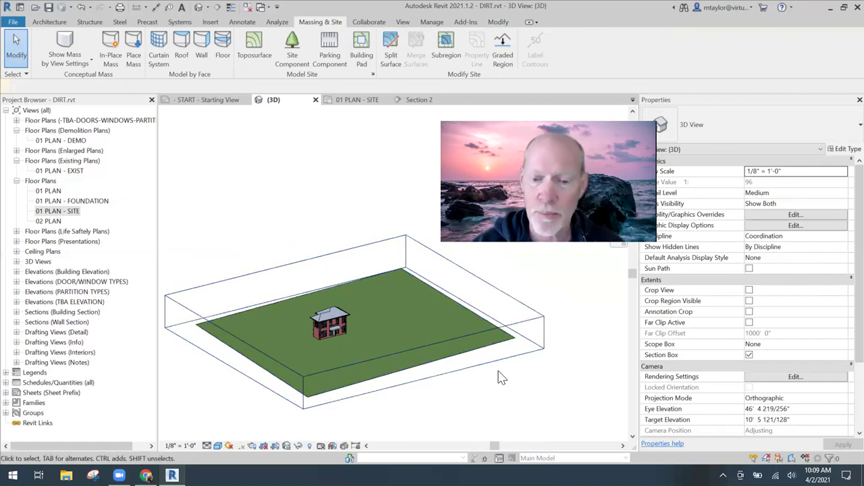
# Step: Pull the front face of the section box inward until it cuts through the toposurface
pyautogui.scroll(2, 310, 409)
pyautogui.scroll(3, 312, 408)
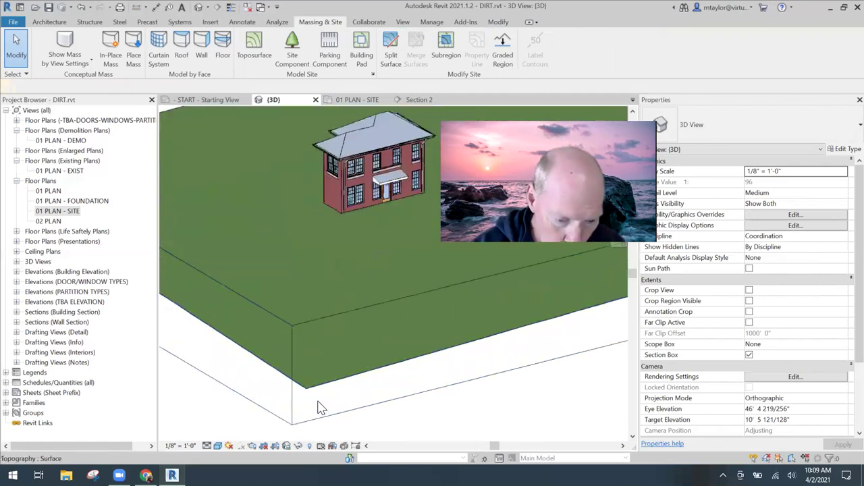
pyautogui.scroll(-5, 320, 401)
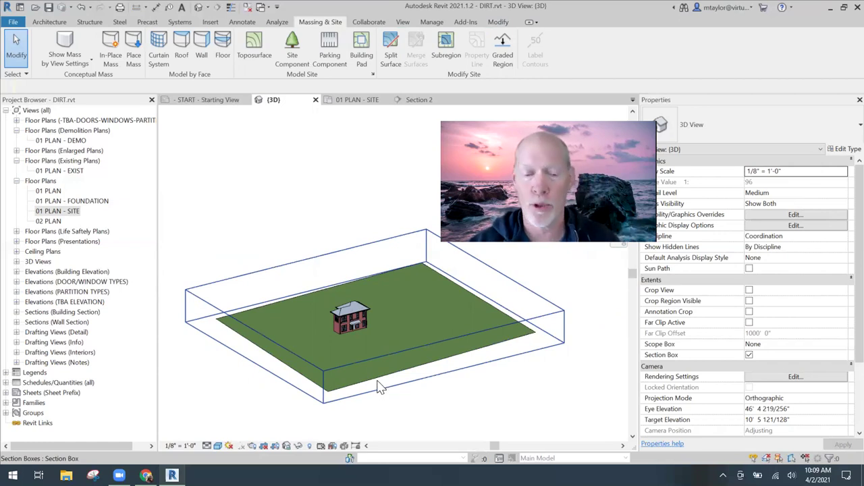
pyautogui.click(558, 318)
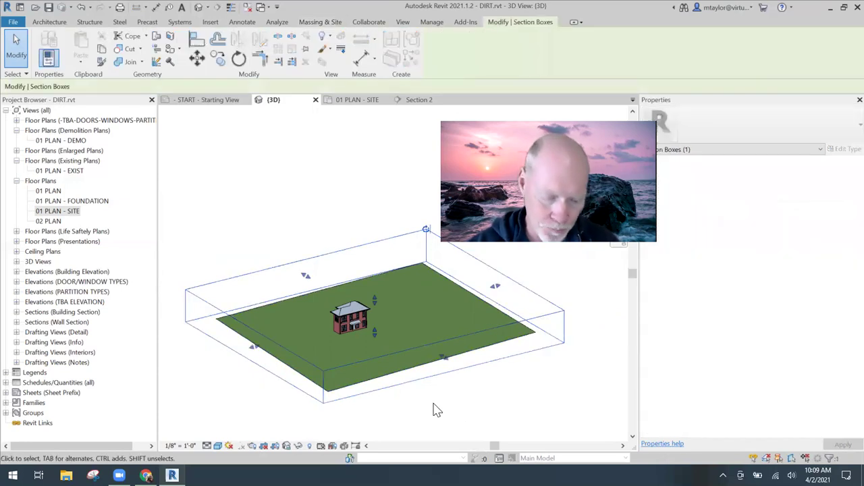
pyautogui.keyDown('shift'); pyautogui.moveTo(410, 324); pyautogui.dragTo(336, 260, button='middle'); pyautogui.keyUp('shift')
pyautogui.moveTo(475, 402); pyautogui.dragTo(441, 359, button='middle')
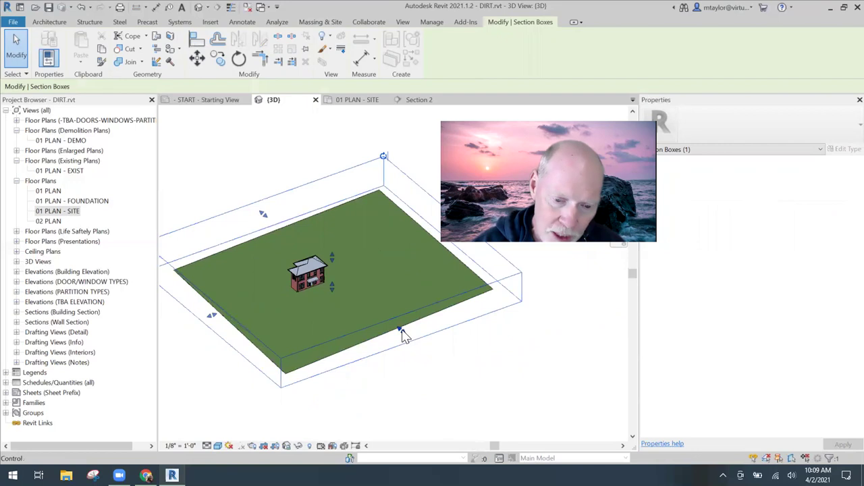
pyautogui.moveTo(402, 335); pyautogui.dragTo(384, 312)
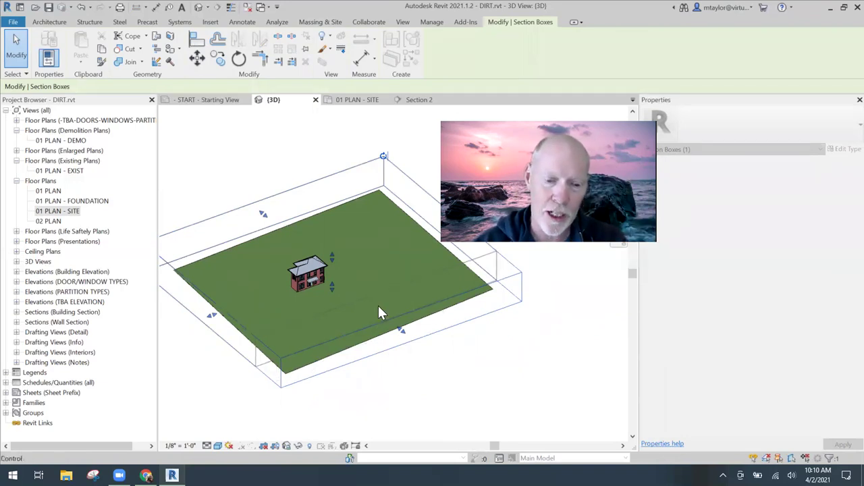
pyautogui.moveTo(378, 305); pyautogui.dragTo(378, 306)
pyautogui.scroll(2, 344, 366)
pyautogui.click(280, 364)
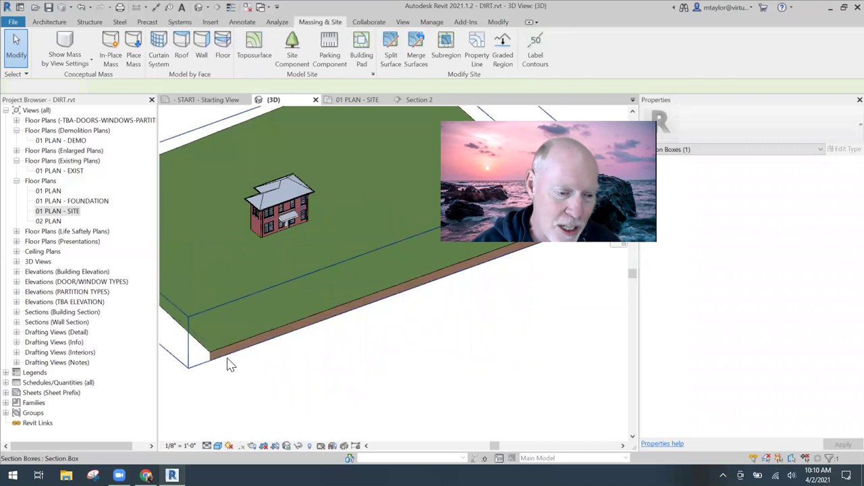
# Step: Examine the toposurface's exposed earth along the front cut of the section box
pyautogui.scroll(2, 229, 364)
pyautogui.keyDown('shift'); pyautogui.moveTo(263, 382); pyautogui.dragTo(355, 374, button='middle'); pyautogui.keyUp('shift')
pyautogui.scroll(-3, 226, 359)
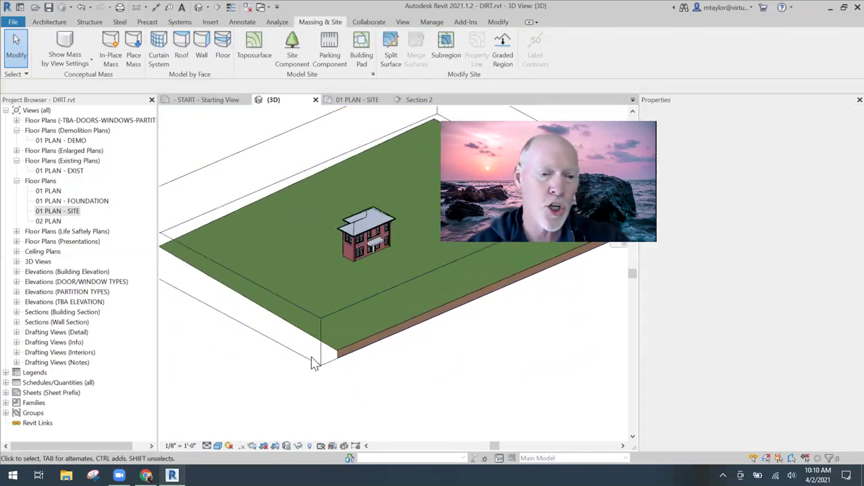
pyautogui.scroll(-3, 361, 365)
pyautogui.moveTo(434, 367); pyautogui.dragTo(398, 367, button='middle')
pyautogui.scroll(1, 311, 361)
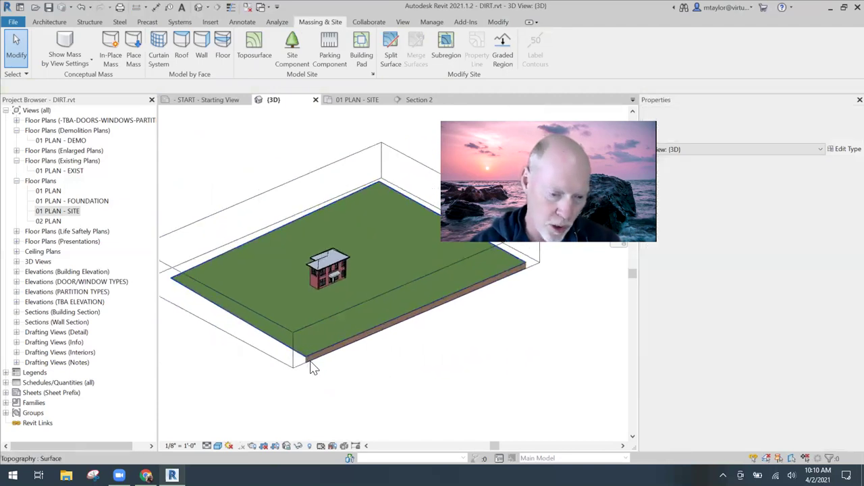
pyautogui.scroll(3, 312, 364)
pyautogui.scroll(-2, 318, 371)
pyautogui.scroll(-1, 362, 386)
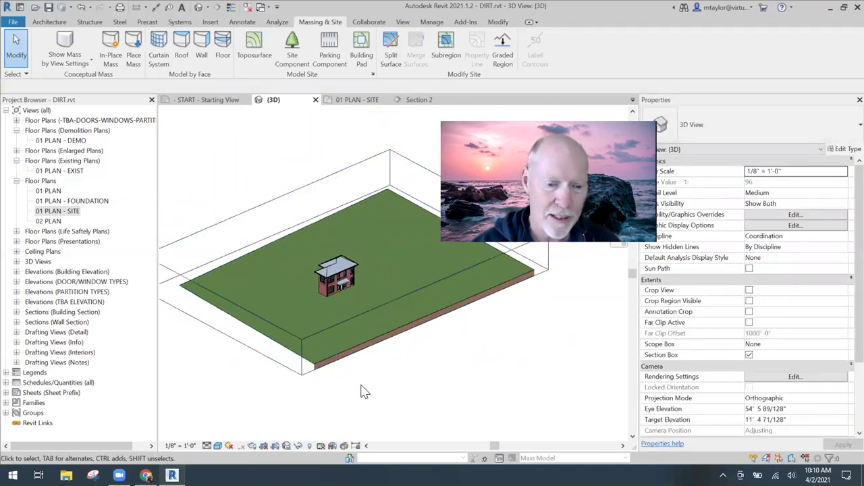
# Step: Pull the left face of the section box inside the toposurface edge and move the front face further toward the building
pyautogui.click(297, 371)
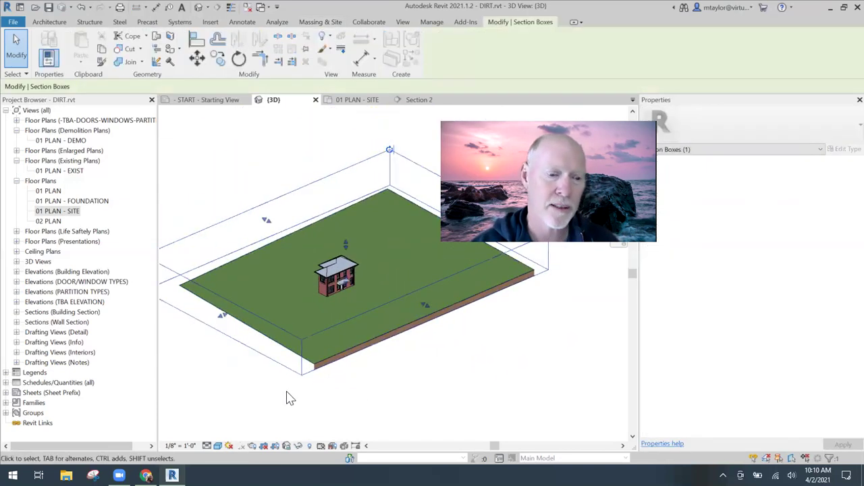
pyautogui.keyDown('shift'); pyautogui.moveTo(289, 397); pyautogui.dragTo(232, 328, button='middle'); pyautogui.keyUp('shift')
pyautogui.moveTo(232, 327); pyautogui.dragTo(258, 313)
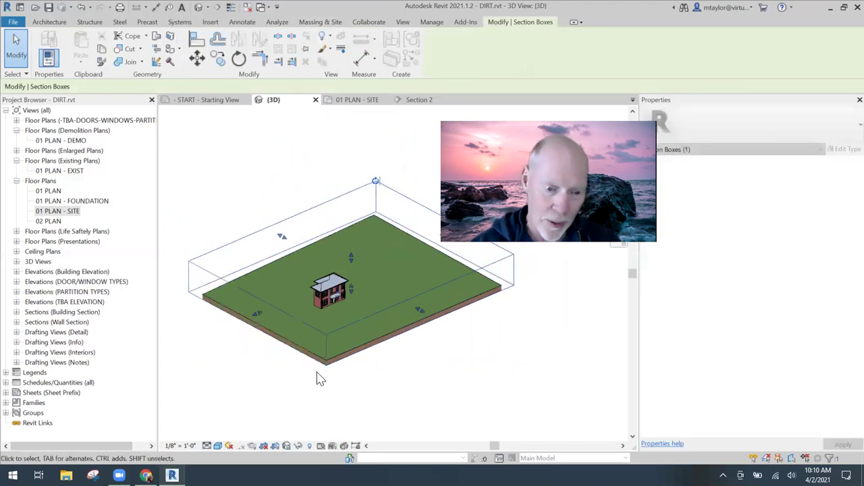
pyautogui.moveTo(420, 311); pyautogui.dragTo(384, 292)
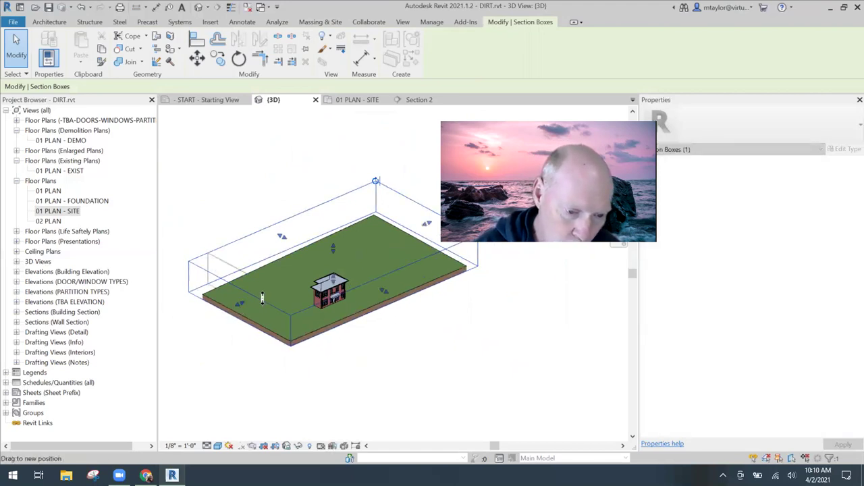
# Step: Pull the right and back faces of the section box inward so they also cut through the toposurface
pyautogui.scroll(-1, 287, 365)
pyautogui.keyDown('shift'); pyautogui.moveTo(272, 349); pyautogui.dragTo(390, 353, button='middle'); pyautogui.keyUp('shift')
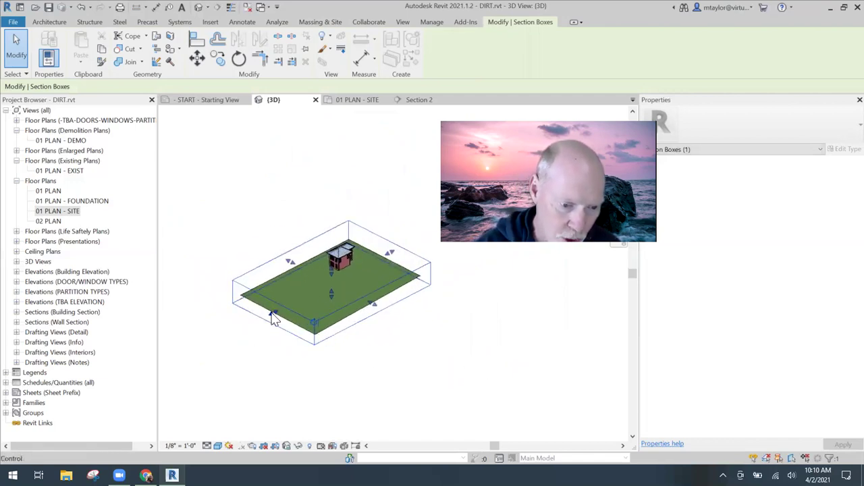
pyautogui.moveTo(288, 304); pyautogui.dragTo(289, 303)
pyautogui.moveTo(380, 300); pyautogui.dragTo(357, 288)
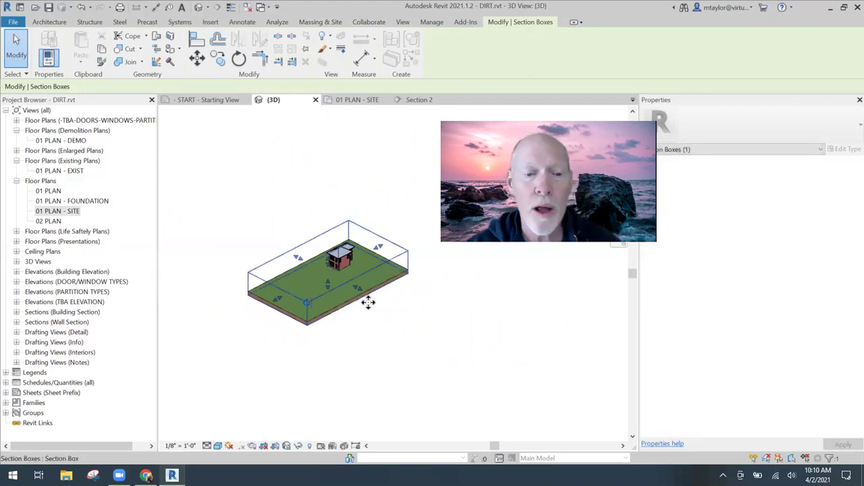
pyautogui.scroll(3, 399, 344)
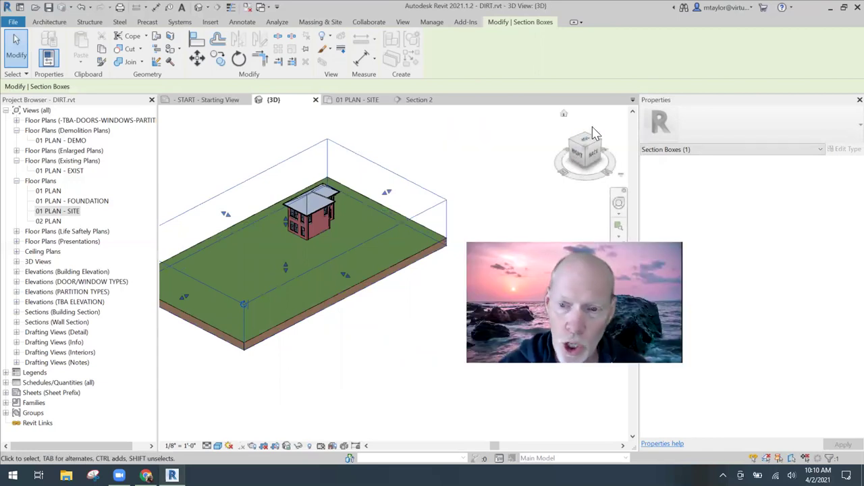
# Step: In the Top orientation with north up, tighten all four sides of the section box around the building
pyautogui.keyDown('shift'); pyautogui.moveTo(420, 176); pyautogui.dragTo(450, 181, button='middle'); pyautogui.keyUp('shift')
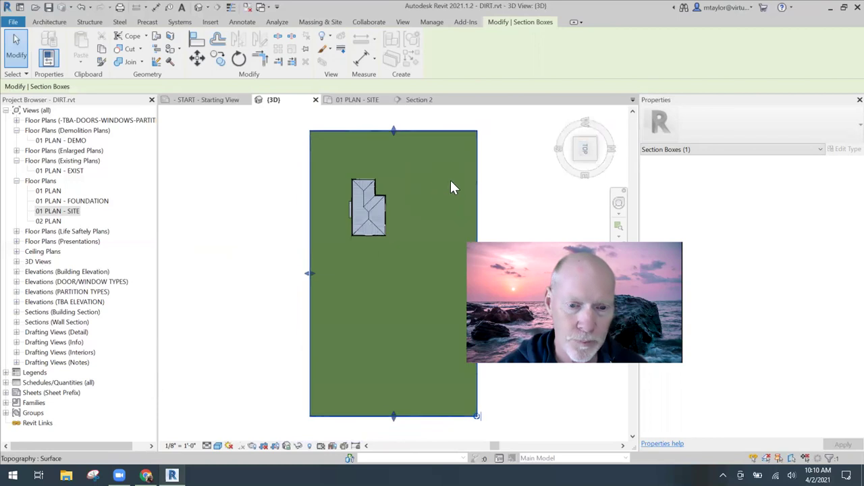
pyautogui.scroll(-2, 538, 179)
pyautogui.scroll(1, 493, 167)
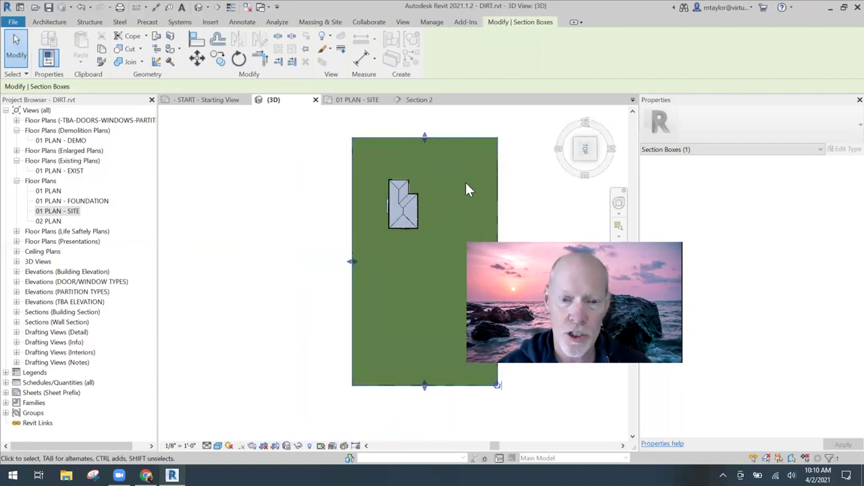
pyautogui.moveTo(473, 207); pyautogui.dragTo(351, 191, button='middle')
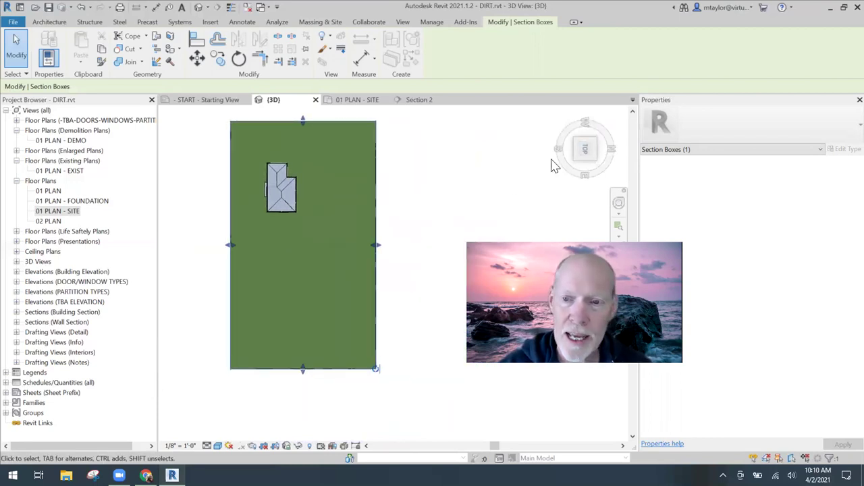
pyautogui.click(614, 115)
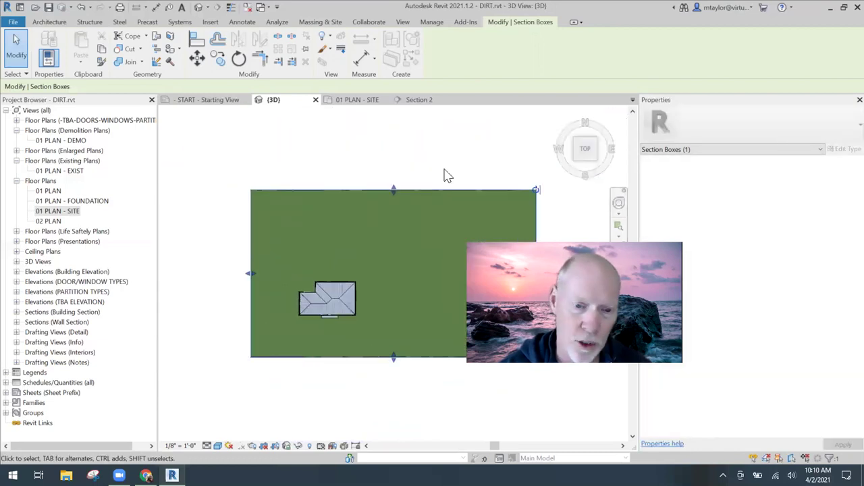
pyautogui.moveTo(448, 173); pyautogui.dragTo(386, 166, button='middle')
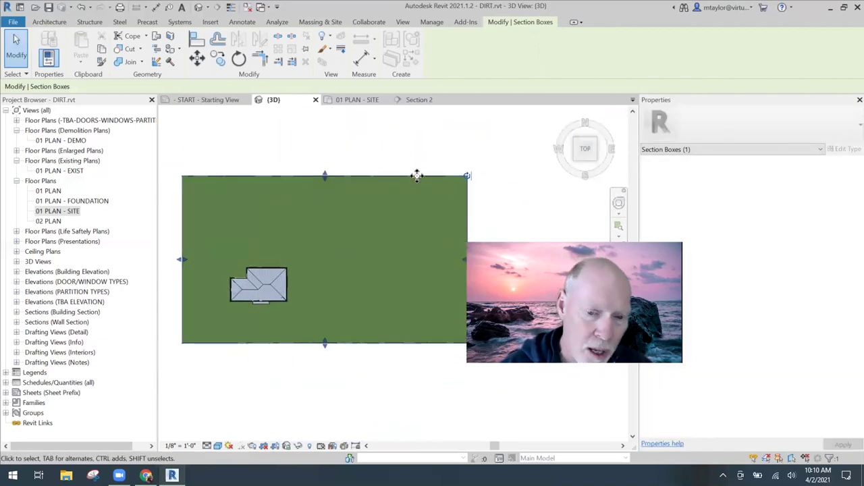
pyautogui.moveTo(504, 198); pyautogui.dragTo(480, 169, button='middle')
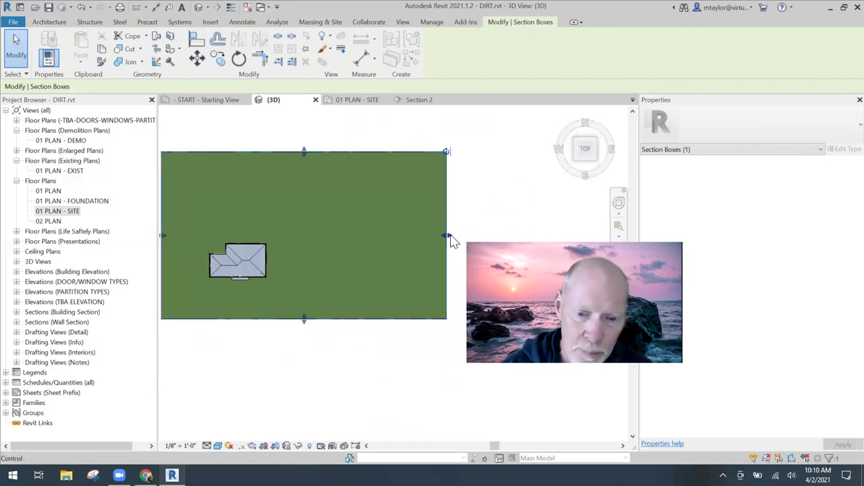
pyautogui.moveTo(449, 237); pyautogui.dragTo(308, 237)
pyautogui.moveTo(287, 367); pyautogui.dragTo(351, 340, button='middle')
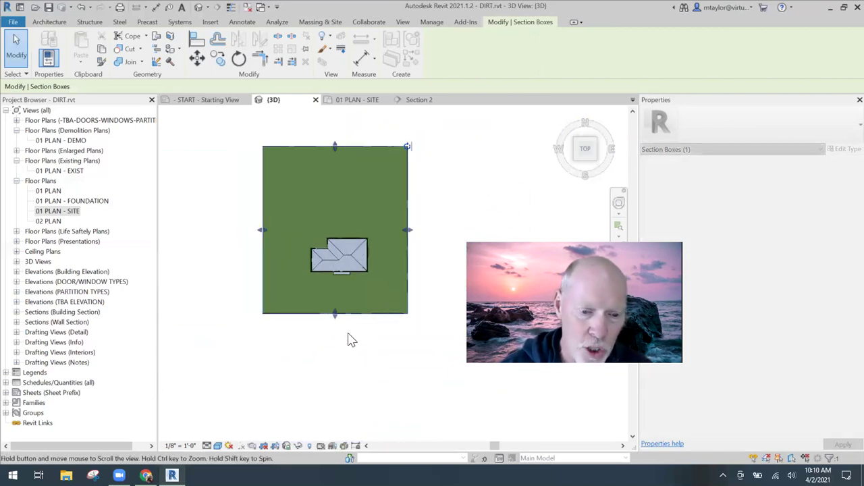
pyautogui.moveTo(336, 314); pyautogui.dragTo(335, 297)
pyautogui.moveTo(263, 224)
pyautogui.mouseDown()
pyautogui.moveTo(289, 206)
pyautogui.moveTo(279, 216)
pyautogui.mouseUp()
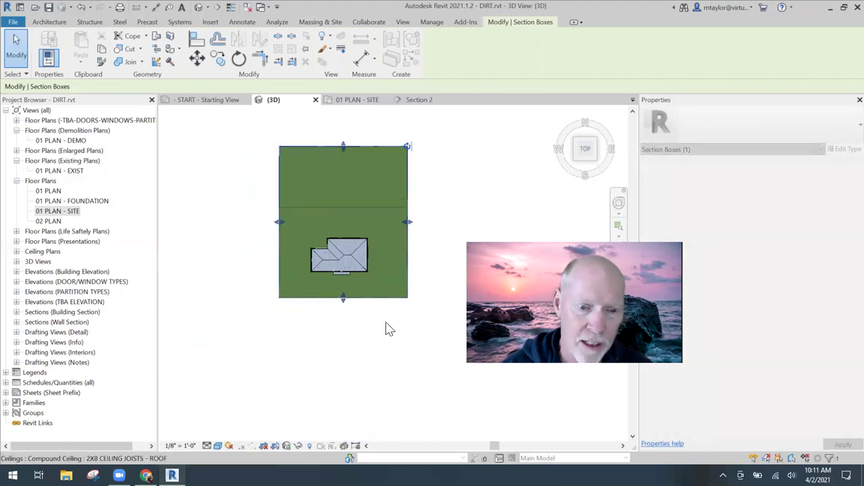
pyautogui.click(389, 329)
# Step: From the Front orientation, lower the top face of the section box to cut through the building's second storey
pyautogui.keyDown('shift'); pyautogui.moveTo(342, 389); pyautogui.dragTo(394, 220, button='middle'); pyautogui.keyUp('shift')
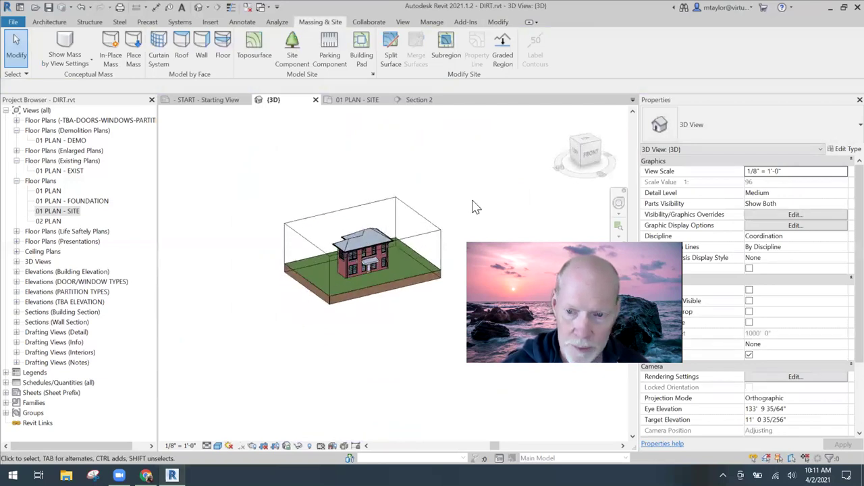
pyautogui.click(589, 153)
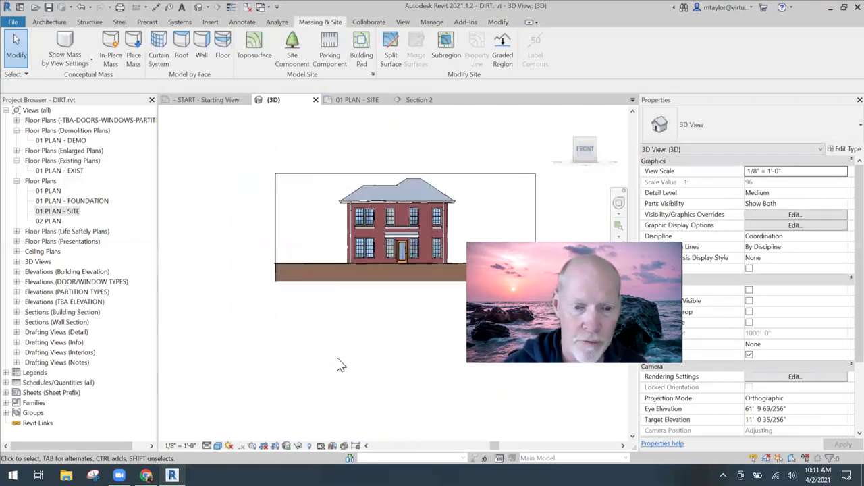
pyautogui.scroll(-3, 334, 361)
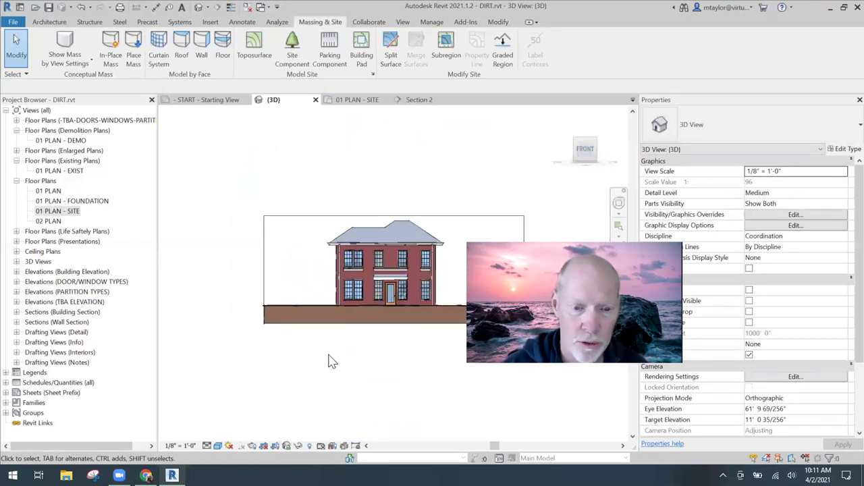
pyautogui.click(359, 254)
pyautogui.moveTo(320, 247); pyautogui.dragTo(314, 273)
pyautogui.keyDown('shift'); pyautogui.moveTo(318, 363); pyautogui.dragTo(332, 386, button='middle'); pyautogui.keyUp('shift')
pyautogui.press('Escape')
pyautogui.scroll(3, 329, 282)
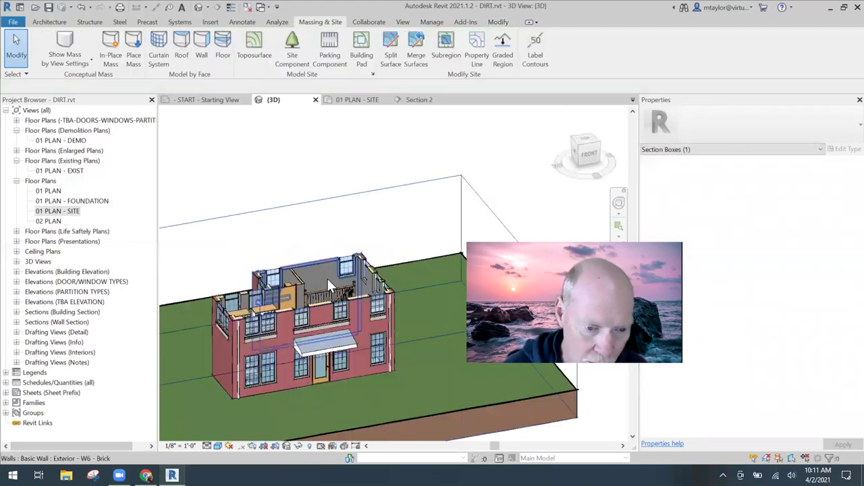
# Step: Extend the bottom face of the section box downward to show a deeper block of earth below the building
pyautogui.scroll(-3, 316, 220)
pyautogui.click(331, 204)
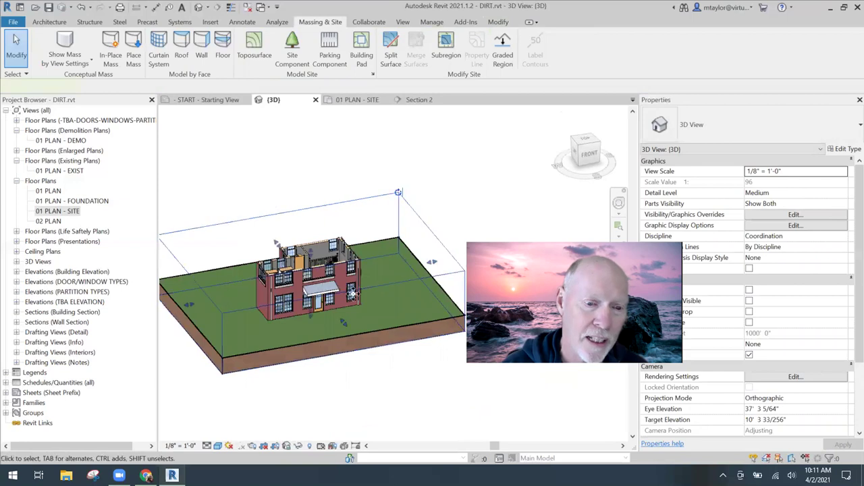
pyautogui.keyDown('shift'); pyautogui.moveTo(346, 387); pyautogui.dragTo(351, 369, button='middle'); pyautogui.keyUp('shift')
pyautogui.click(400, 262)
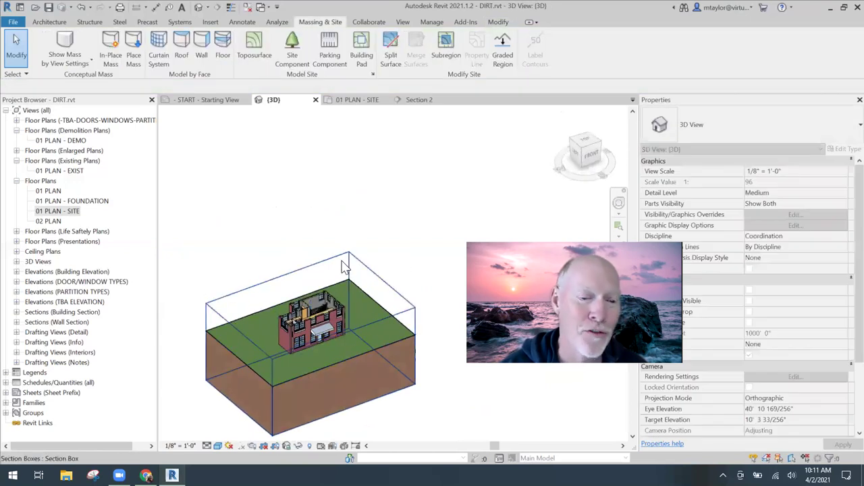
# Step: Raise the top face of the section box well above the roof to show the whole building
pyautogui.click(345, 259)
pyautogui.moveTo(310, 303); pyautogui.dragTo(309, 262)
pyautogui.click(393, 416)
pyautogui.scroll(3, 367, 410)
pyautogui.keyDown('shift'); pyautogui.moveTo(367, 415); pyautogui.dragTo(307, 423, button='middle'); pyautogui.keyUp('shift')
pyautogui.scroll(-2, 380, 351)
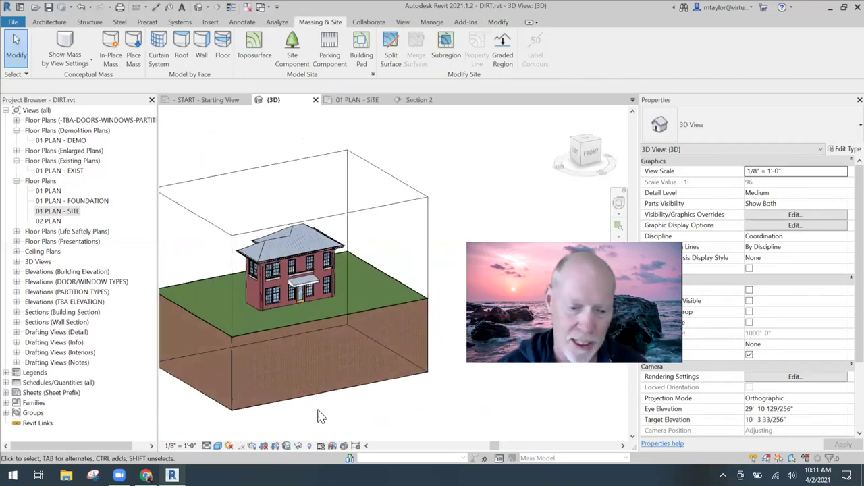
# Step: Raise the bottom face of the section box to leave a thinner block of earth below the building
pyautogui.click(290, 365)
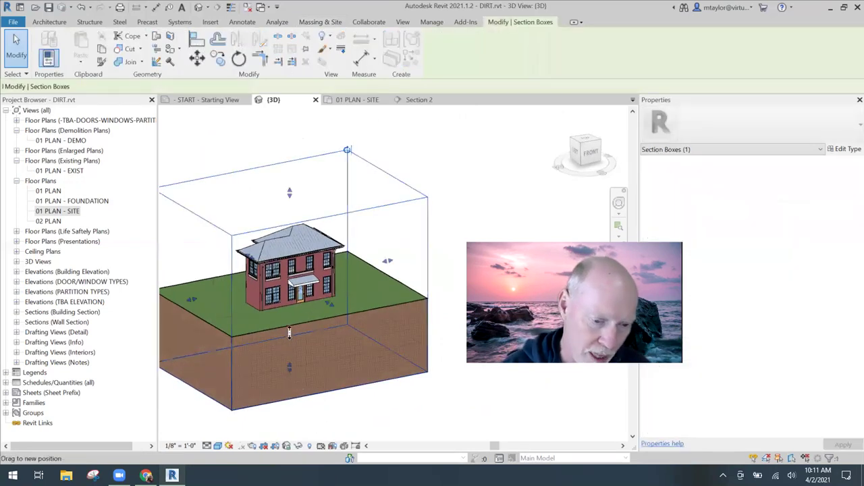
pyautogui.moveTo(289, 367); pyautogui.dragTo(289, 318)
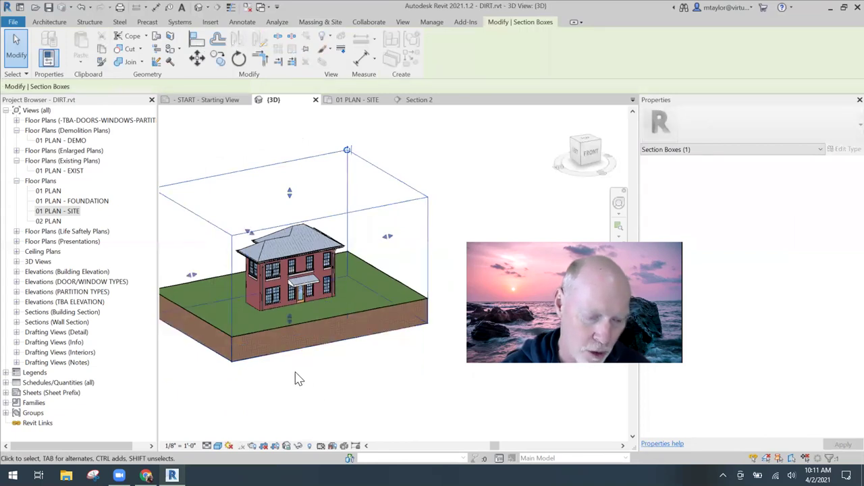
pyautogui.click(283, 377)
pyautogui.keyDown('shift'); pyautogui.moveTo(280, 376); pyautogui.dragTo(302, 385, button='middle'); pyautogui.keyUp('shift')
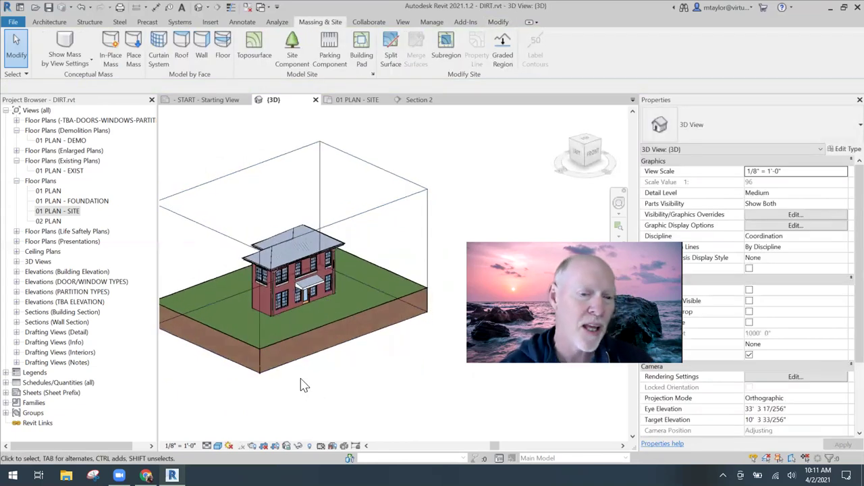
pyautogui.scroll(-3, 303, 378)
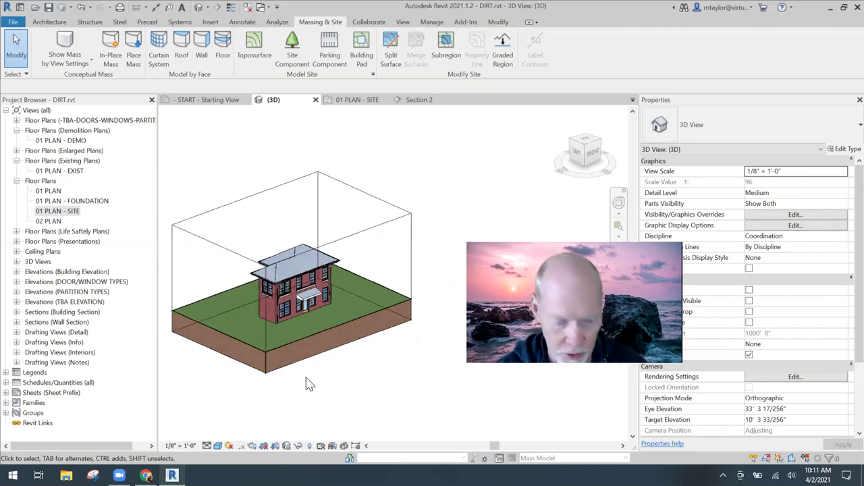
pyautogui.keyDown('shift'); pyautogui.moveTo(328, 388); pyautogui.dragTo(305, 400, button='middle'); pyautogui.keyUp('shift')
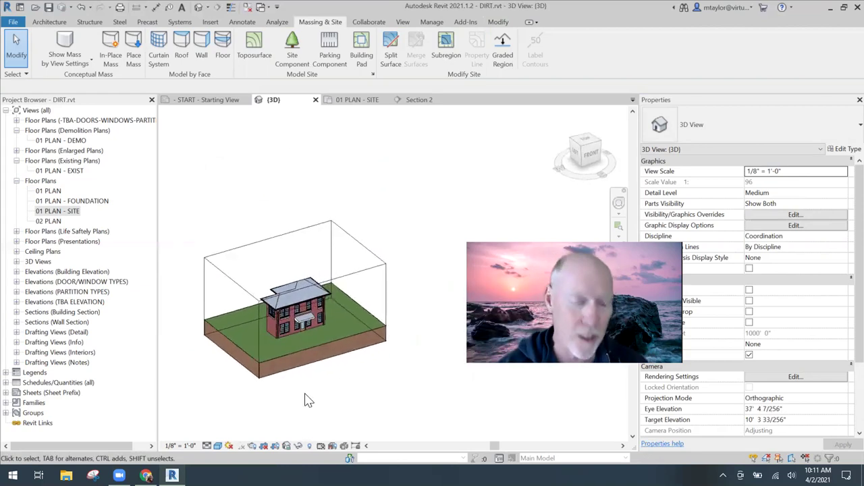
# Step: Extend the east face of the section box well beyond the building to show more ground on that side
pyautogui.click(387, 273)
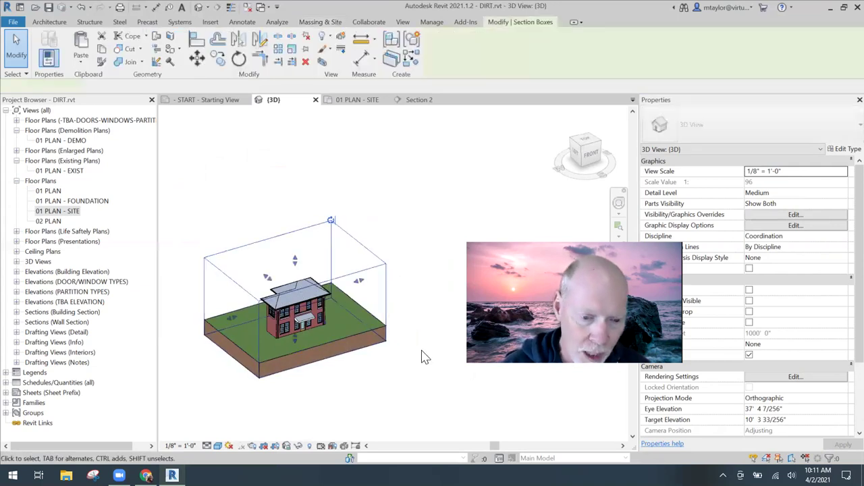
pyautogui.moveTo(388, 281); pyautogui.dragTo(302, 299, button='middle')
pyautogui.moveTo(273, 300); pyautogui.dragTo(341, 389)
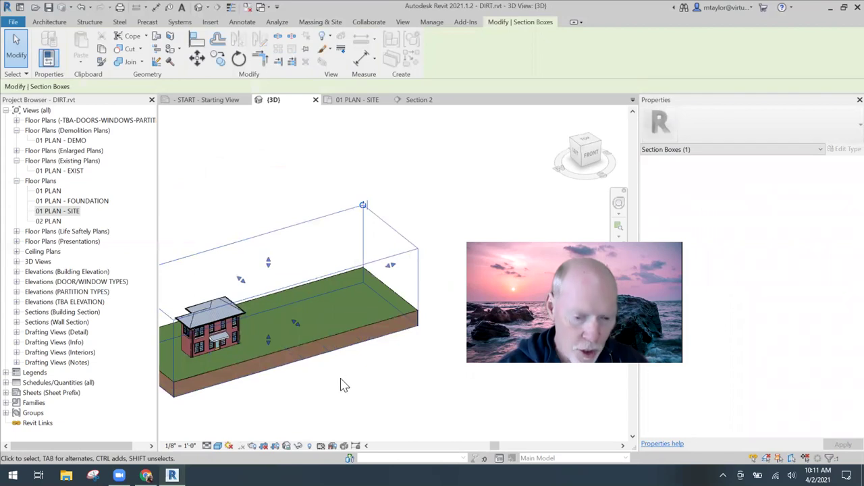
pyautogui.click(321, 379)
pyautogui.keyDown('shift'); pyautogui.moveTo(307, 366); pyautogui.dragTo(325, 373, button='middle'); pyautogui.keyUp('shift')
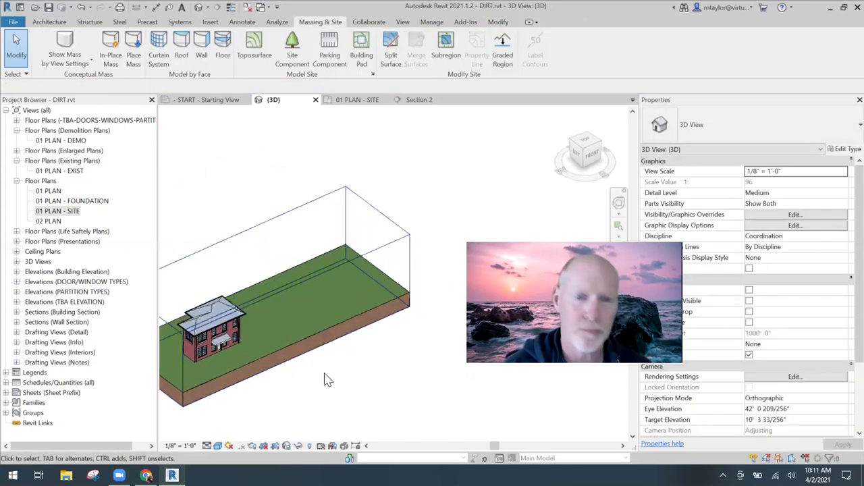
# Step: In the 01 PLAN - SITE view, start editing the toposurface and move its two north corner points slightly outward
pyautogui.click(364, 100)
pyautogui.click(360, 230)
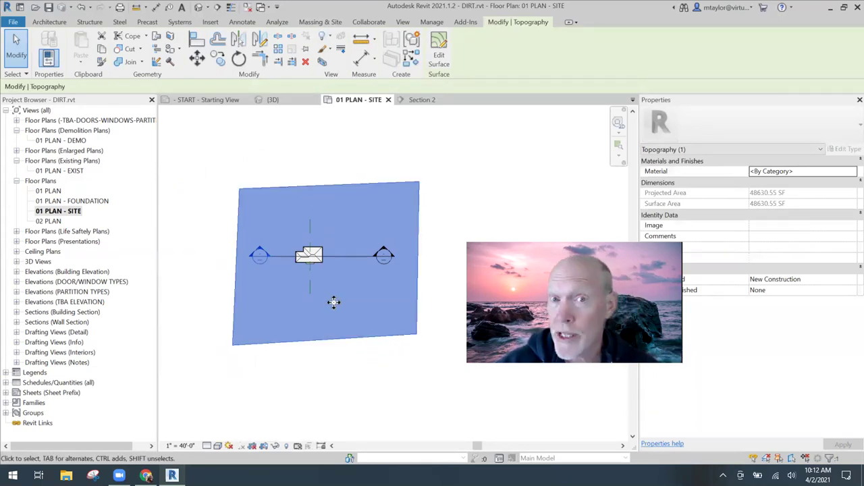
pyautogui.click(449, 67)
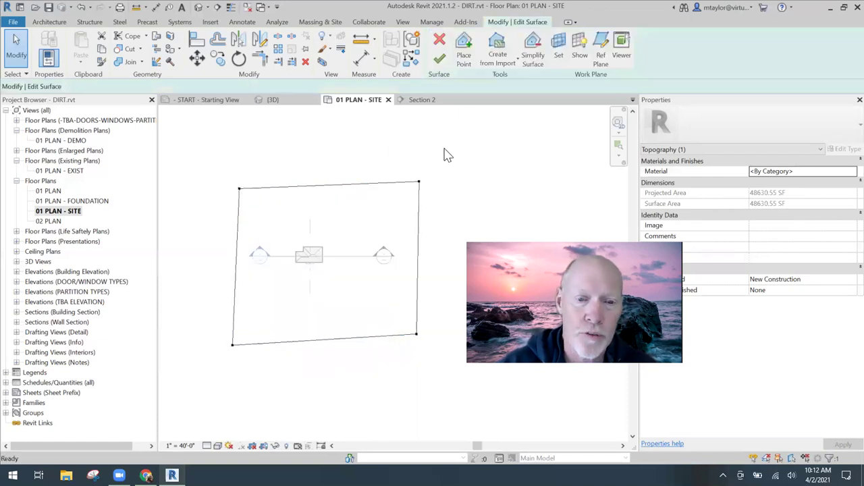
pyautogui.click(420, 182)
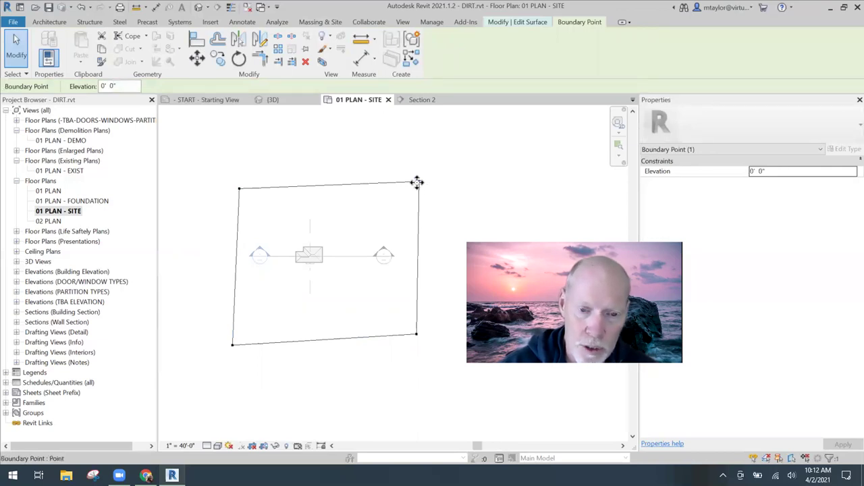
pyautogui.moveTo(419, 182)
pyautogui.mouseDown()
pyautogui.moveTo(395, 128)
pyautogui.moveTo(436, 178)
pyautogui.moveTo(426, 185)
pyautogui.moveTo(418, 172)
pyautogui.mouseUp()
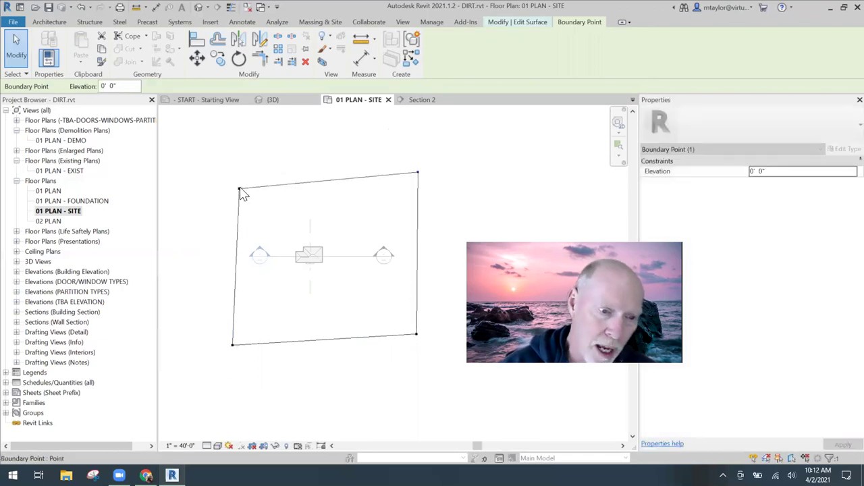
pyautogui.moveTo(231, 177); pyautogui.dragTo(232, 176)
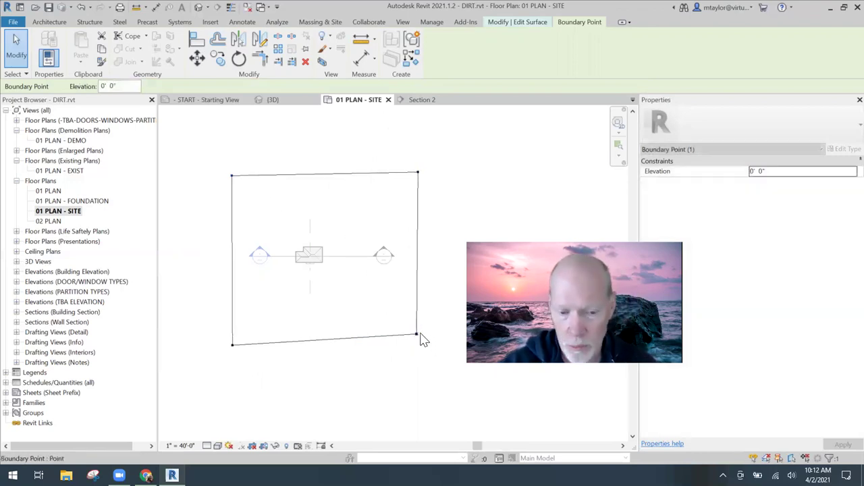
pyautogui.scroll(1, 434, 257)
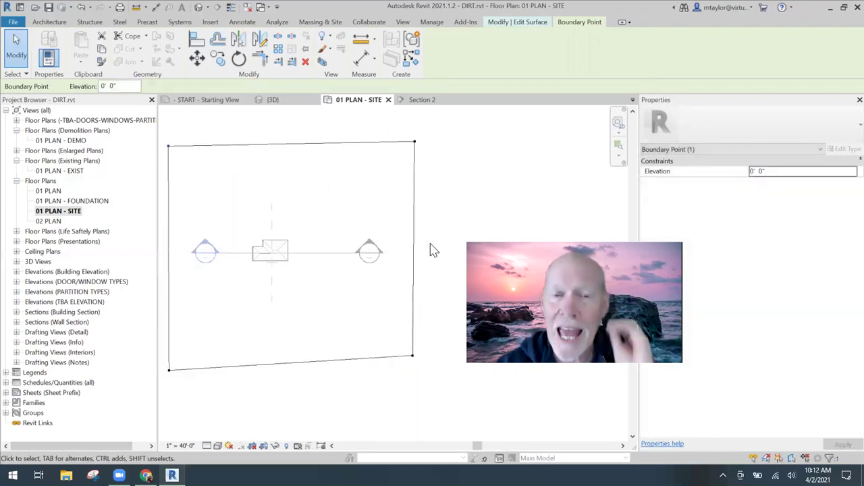
pyautogui.moveTo(434, 237); pyautogui.dragTo(453, 216, button='middle')
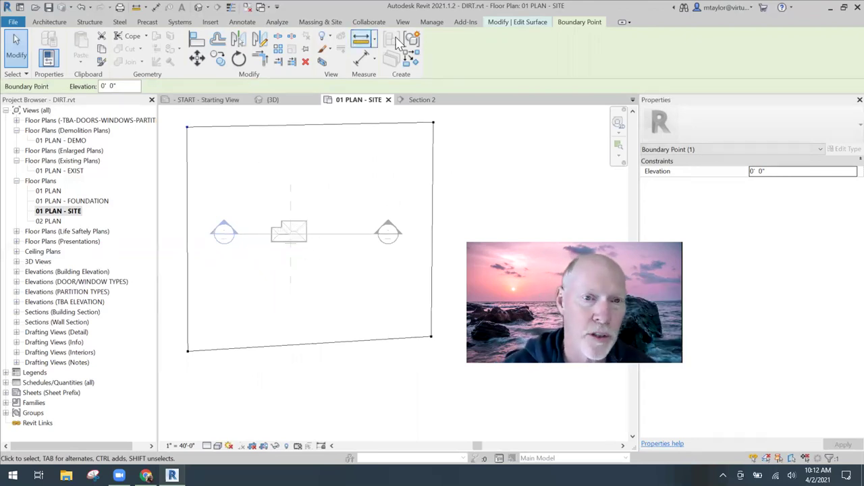
# Step: Place four surface points at absolute elevation 0' 0" around the corners of the building
pyautogui.click(534, 23)
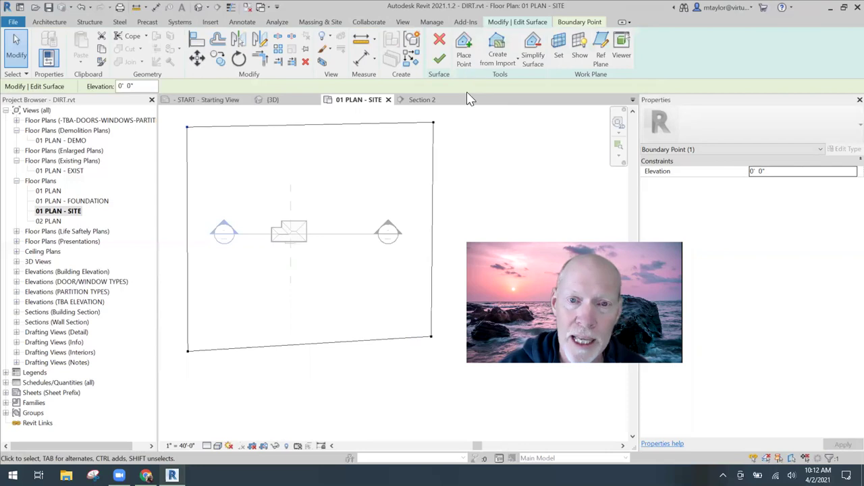
pyautogui.click(464, 53)
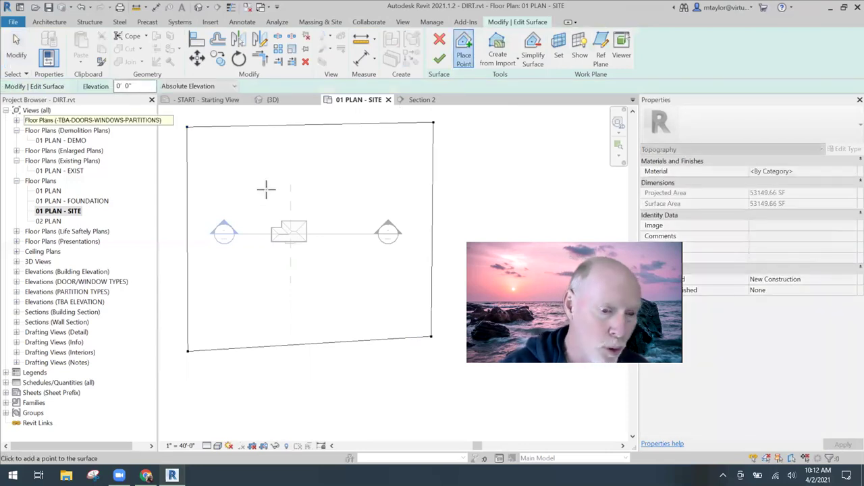
pyautogui.scroll(2, 272, 215)
pyautogui.click(262, 216)
pyautogui.click(333, 213)
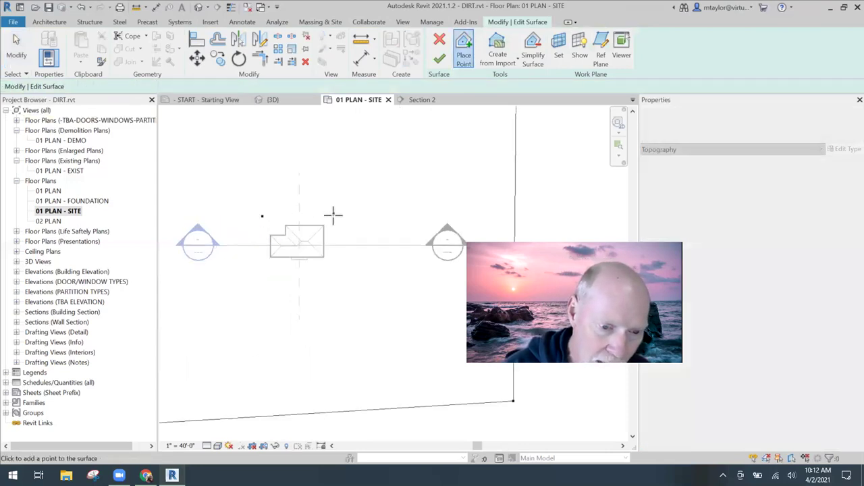
pyautogui.click(329, 275)
pyautogui.click(257, 274)
pyautogui.scroll(-2, 327, 282)
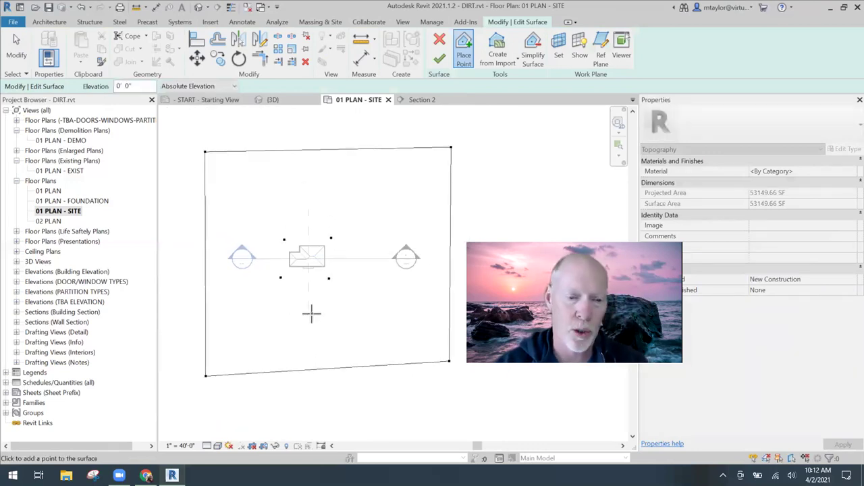
pyautogui.moveTo(353, 303); pyautogui.dragTo(300, 275, button='middle')
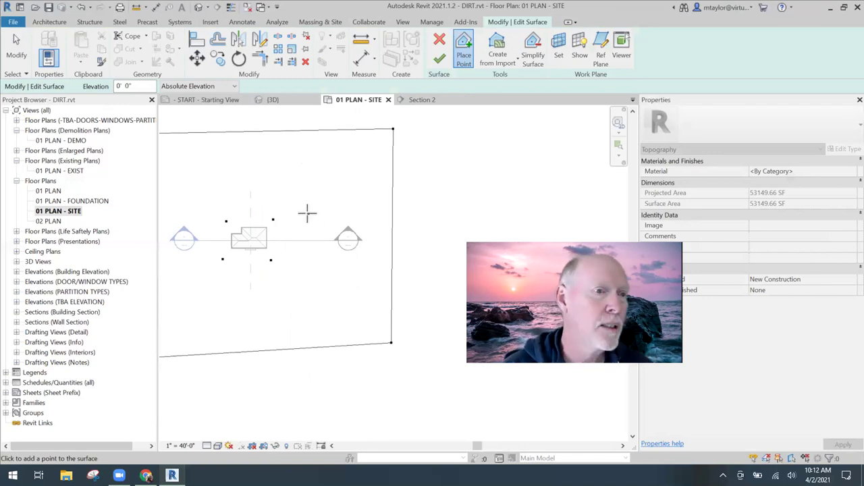
# Step: Place an elongated loop of surface points at elevation 10' east of the building and finish the surface edit
pyautogui.click(138, 85)
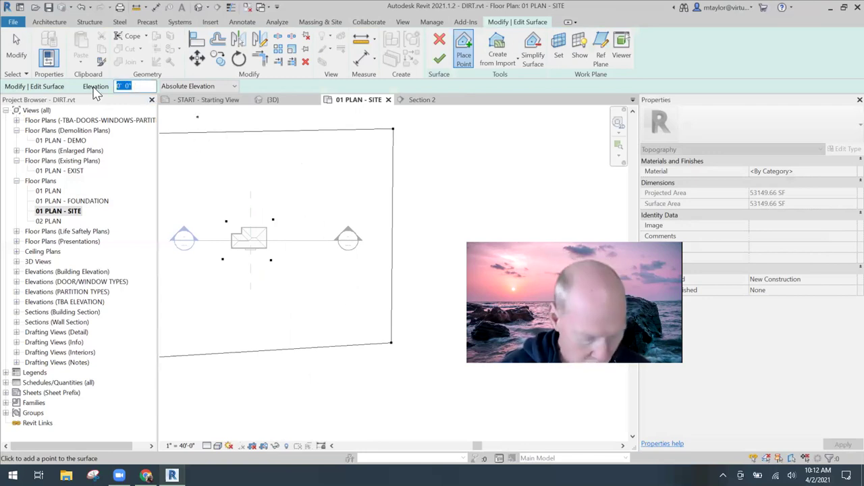
pyautogui.write('10')
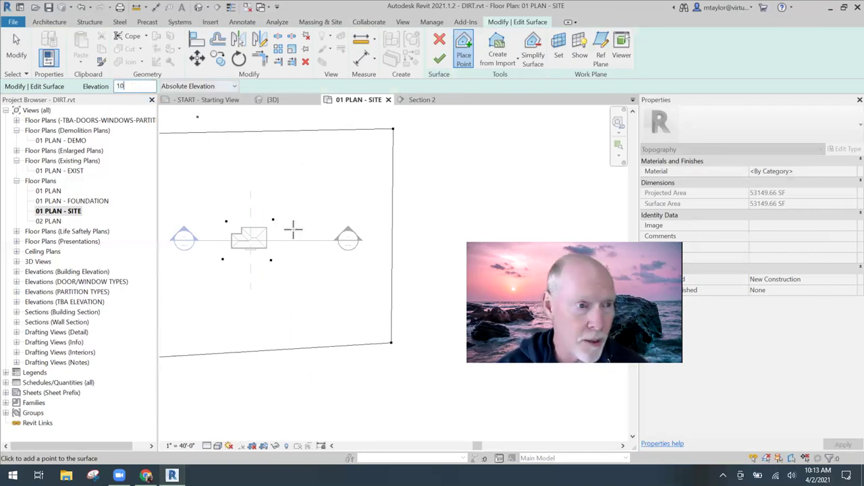
pyautogui.click(300, 193)
pyautogui.click(315, 183)
pyautogui.click(336, 183)
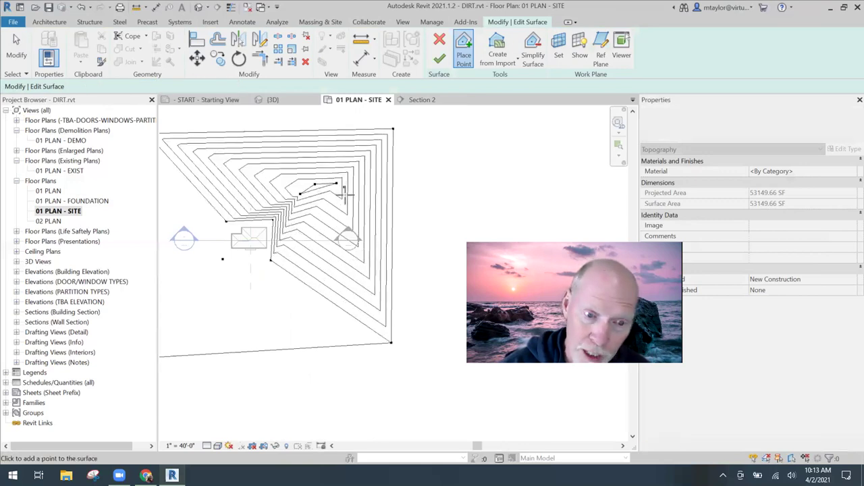
pyautogui.click(345, 195)
pyautogui.click(345, 210)
pyautogui.click(347, 258)
pyautogui.click(345, 283)
pyautogui.click(331, 292)
pyautogui.click(310, 292)
pyautogui.click(303, 276)
pyautogui.click(301, 259)
pyautogui.click(302, 232)
pyautogui.click(302, 218)
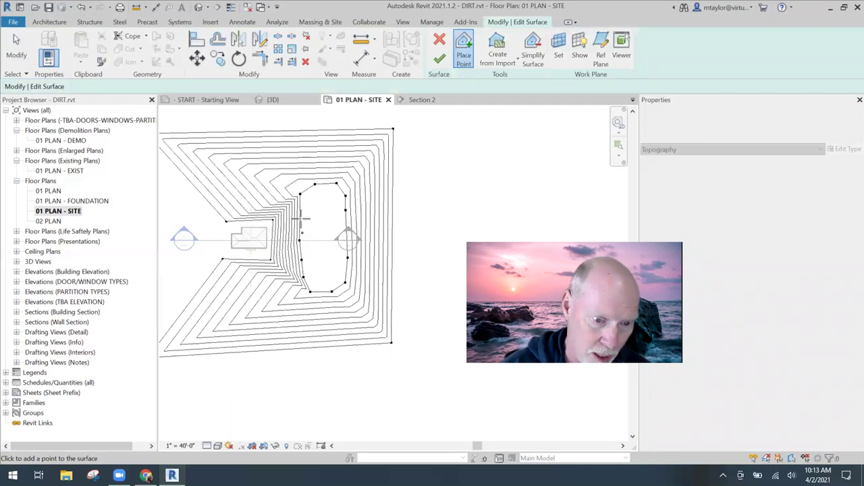
pyautogui.scroll(-1, 347, 235)
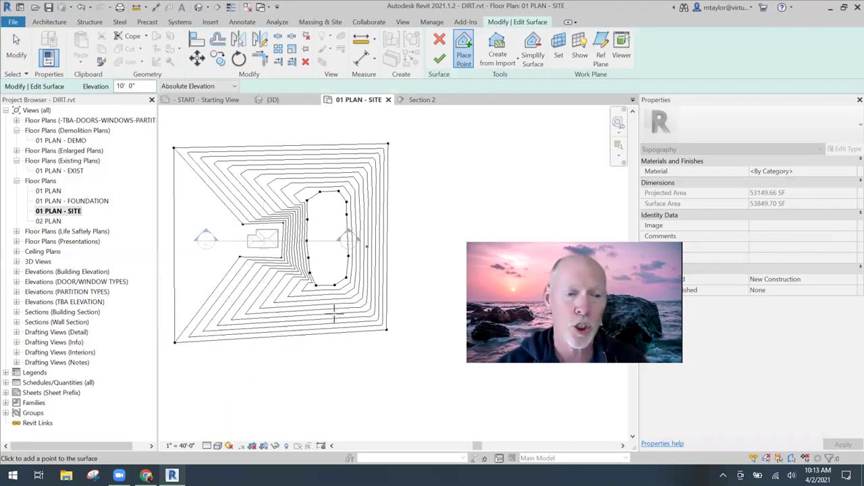
pyautogui.scroll(2, 288, 227)
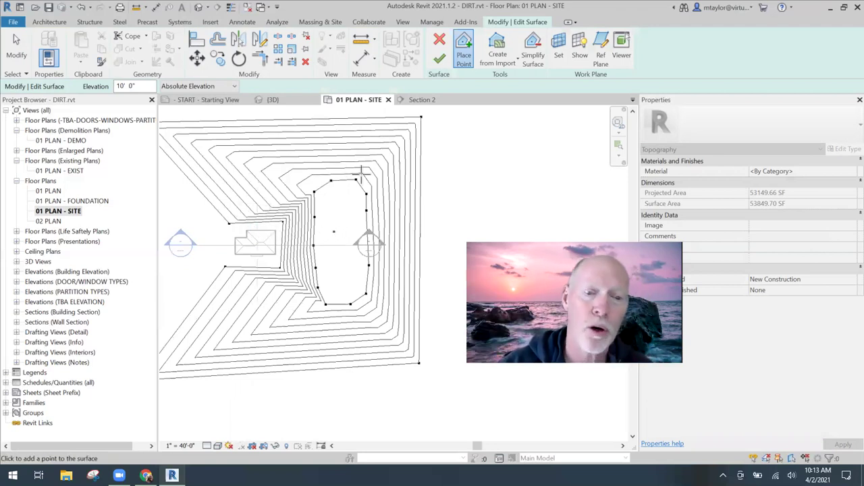
pyautogui.click(439, 60)
pyautogui.moveTo(429, 357)
pyautogui.mouseDown(button='middle')
pyautogui.moveTo(439, 286)
pyautogui.moveTo(441, 368)
pyautogui.mouseUp(button='middle')
# Step: In the {3D} view, extend the front and east faces of the section box outward toward the edges of the terrain
pyautogui.click(270, 99)
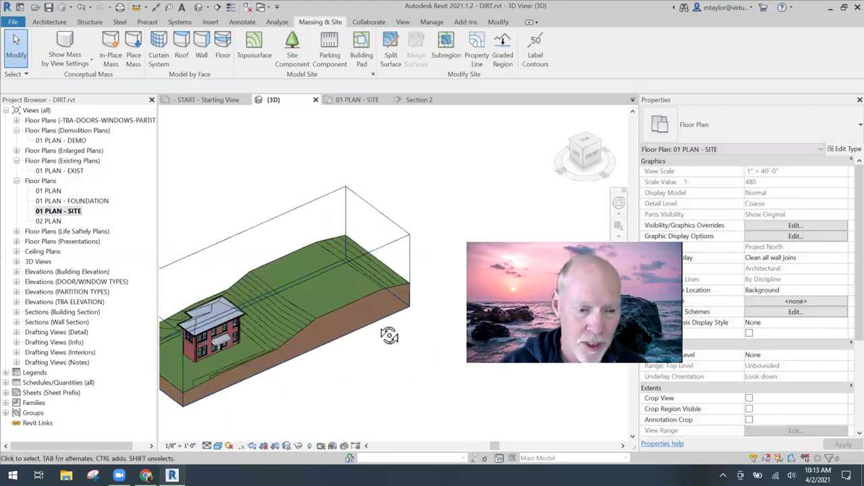
pyautogui.keyDown('shift'); pyautogui.moveTo(321, 353); pyautogui.dragTo(336, 362, button='middle'); pyautogui.keyUp('shift')
pyautogui.scroll(1, 320, 294)
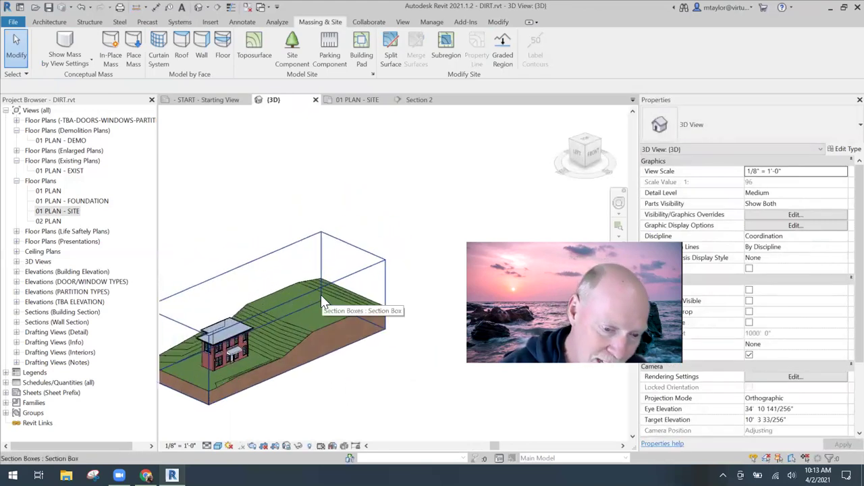
pyautogui.click(365, 289)
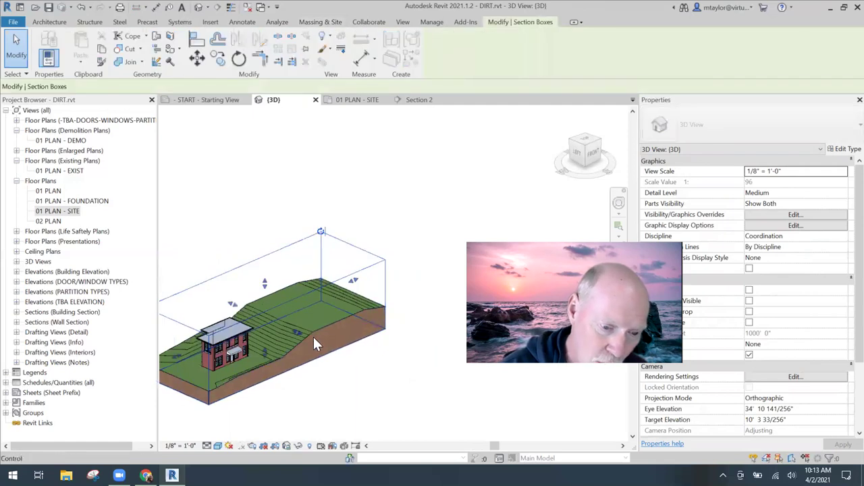
pyautogui.scroll(-1, 314, 339)
pyautogui.moveTo(307, 343); pyautogui.dragTo(405, 401)
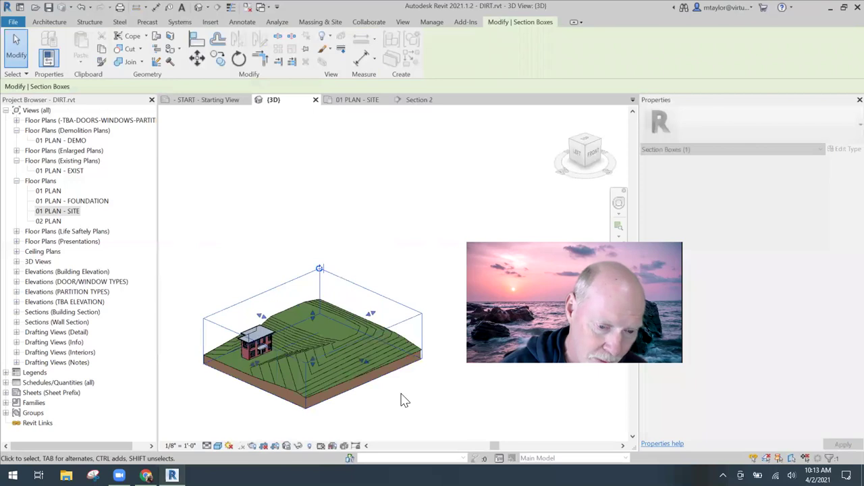
pyautogui.moveTo(394, 400)
pyautogui.keyDown('shift'); pyautogui.mouseDown(button='middle')
pyautogui.moveTo(247, 395)
pyautogui.moveTo(387, 386)
pyautogui.mouseUp(button='middle'); pyautogui.keyUp('shift')
pyautogui.moveTo(378, 365); pyautogui.dragTo(322, 424)
pyautogui.scroll(3, 339, 407)
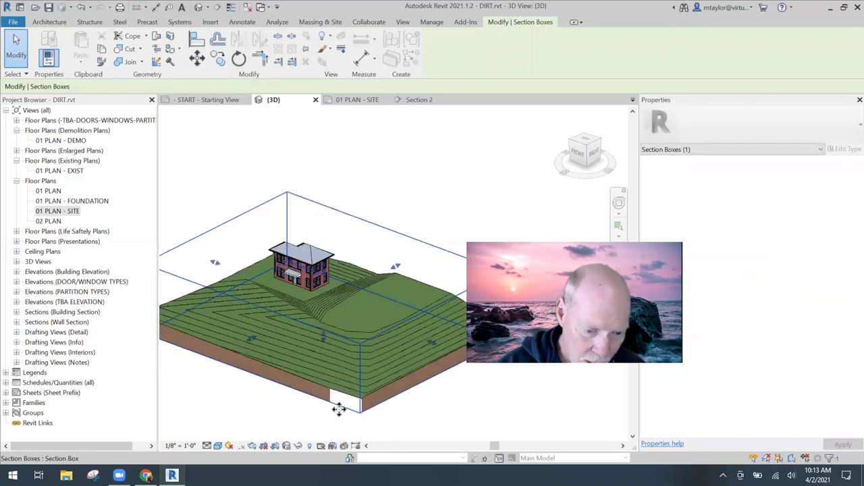
# Step: Extend the rear face of the section box past the raised ground and pull the east face in to cut through it
pyautogui.keyDown('shift'); pyautogui.moveTo(250, 336); pyautogui.dragTo(230, 368, button='middle'); pyautogui.keyUp('shift')
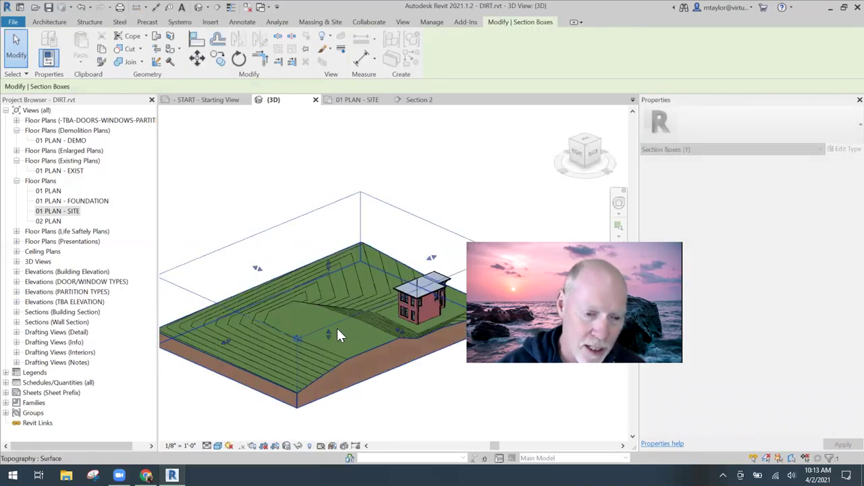
pyautogui.moveTo(404, 336); pyautogui.dragTo(430, 345)
pyautogui.keyDown('shift'); pyautogui.moveTo(448, 401); pyautogui.dragTo(387, 395, button='middle'); pyautogui.keyUp('shift')
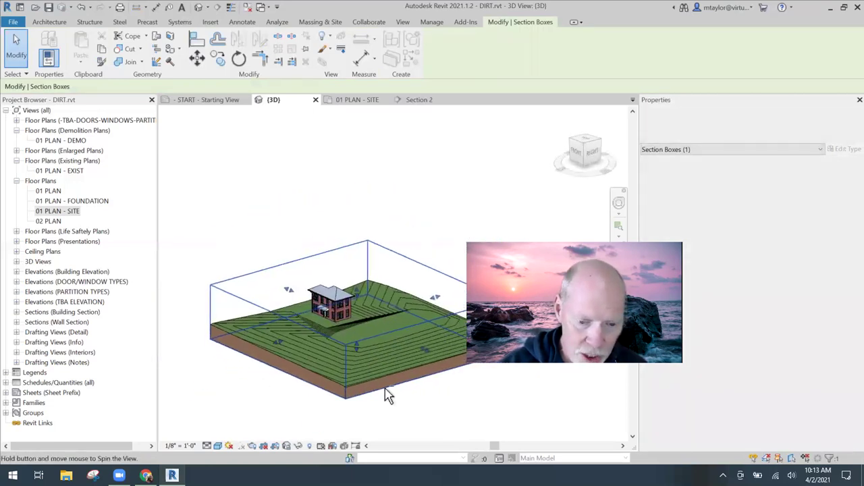
pyautogui.press('Escape')
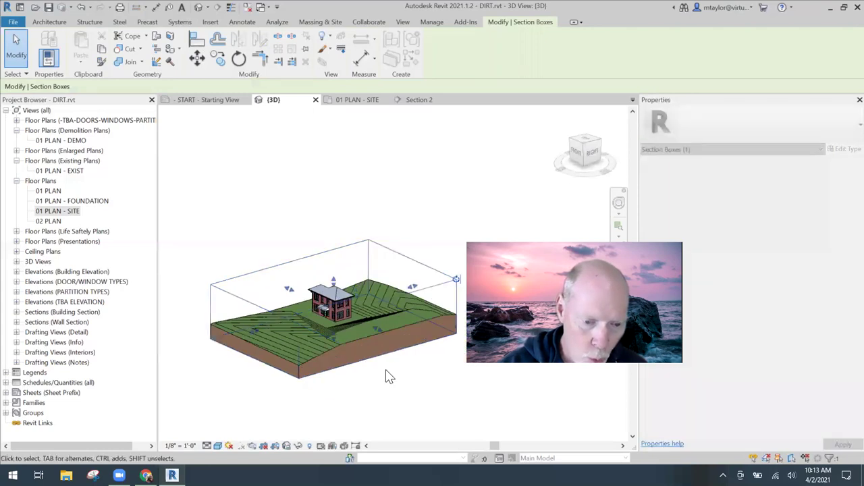
pyautogui.scroll(3, 358, 389)
pyautogui.keyDown('shift'); pyautogui.moveTo(358, 394); pyautogui.dragTo(188, 332, button='middle'); pyautogui.keyUp('shift')
pyautogui.keyDown('shift'); pyautogui.moveTo(328, 358); pyautogui.dragTo(376, 395, button='middle'); pyautogui.keyUp('shift')
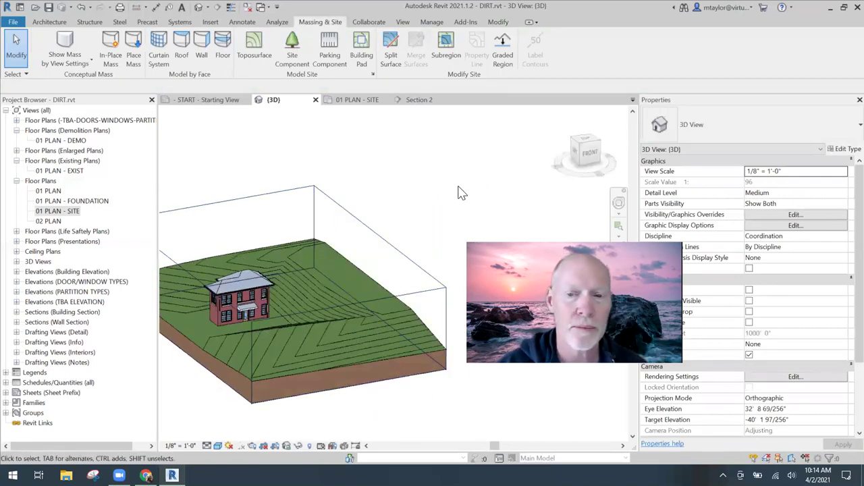
# Step: Open the Section 2 view and examine how the sloping terrain and its earth fill are cut beside the building
pyautogui.click(419, 100)
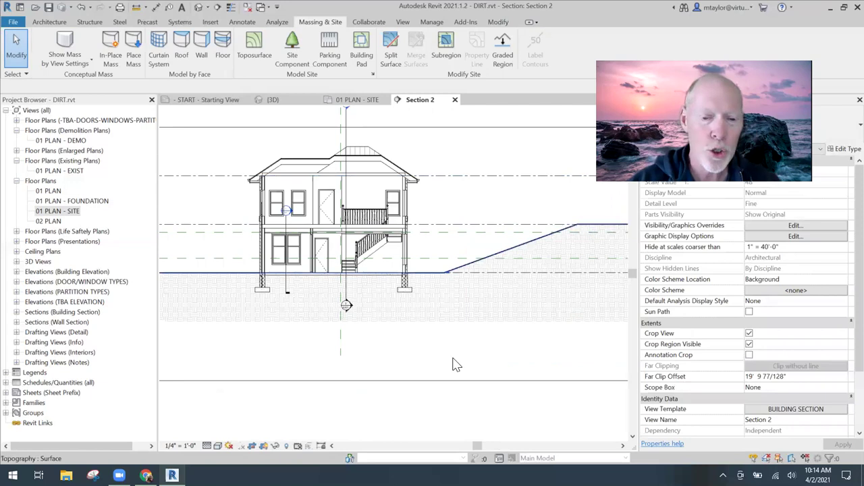
pyautogui.moveTo(455, 365); pyautogui.dragTo(364, 356, button='middle')
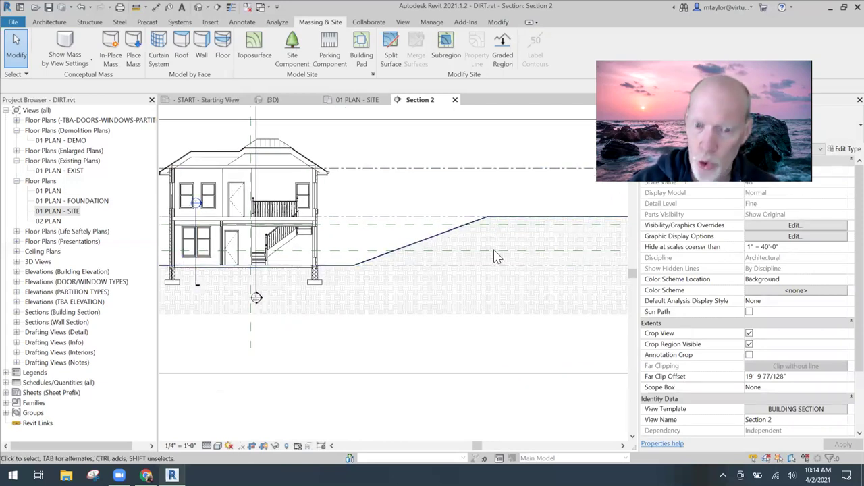
pyautogui.moveTo(435, 343); pyautogui.dragTo(339, 345, button='middle')
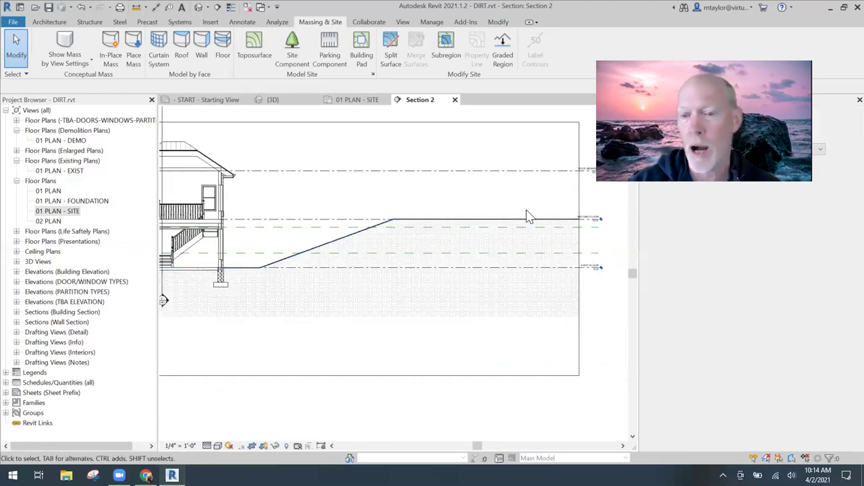
pyautogui.scroll(-2, 380, 276)
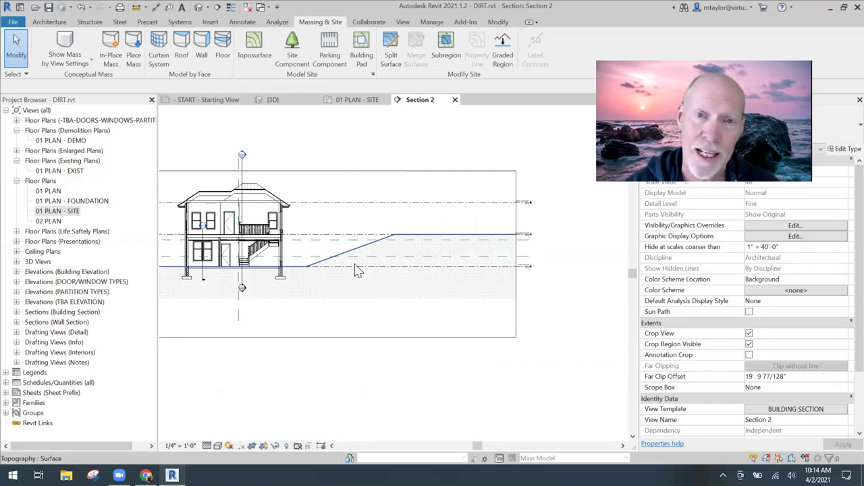
pyautogui.moveTo(267, 314); pyautogui.dragTo(292, 312, button='middle')
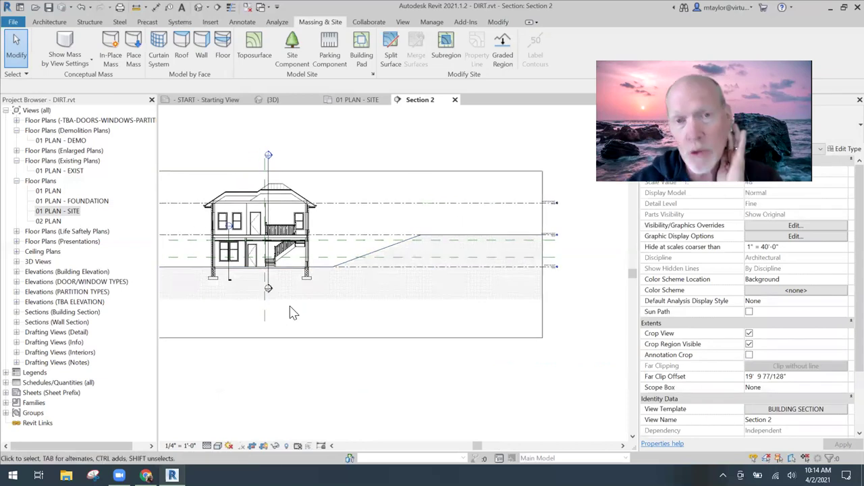
pyautogui.scroll(2, 297, 307)
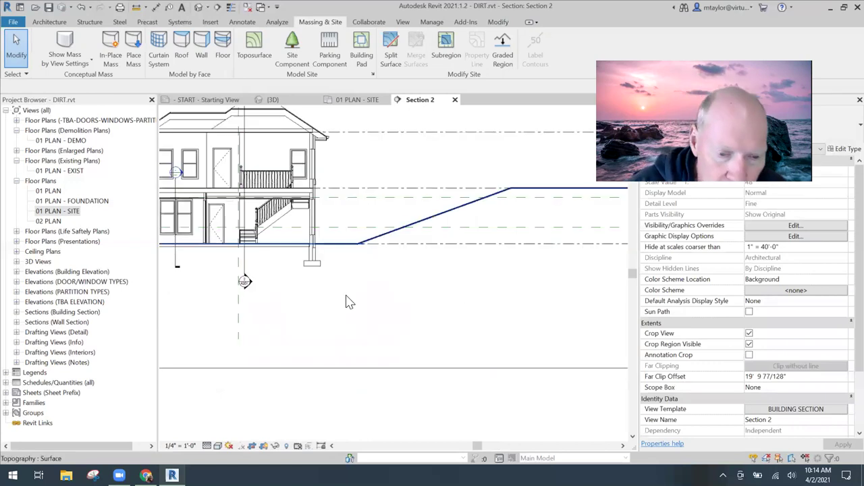
pyautogui.moveTo(374, 254); pyautogui.dragTo(353, 248, button='middle')
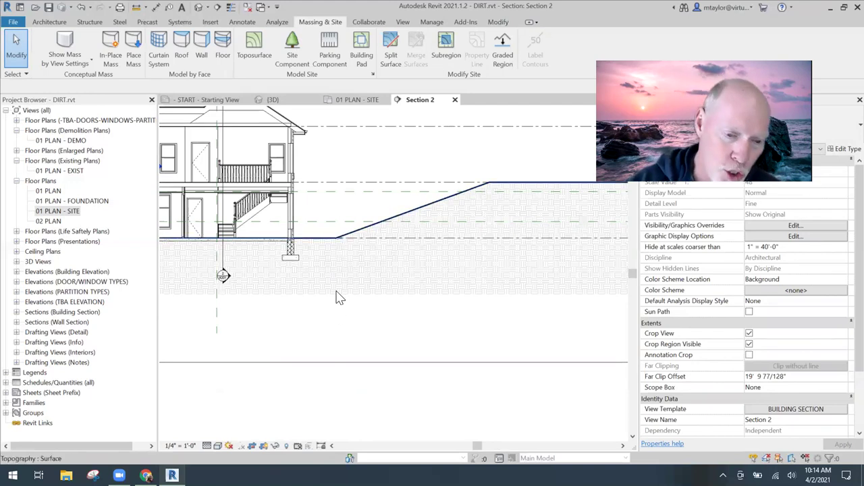
pyautogui.moveTo(358, 328); pyautogui.dragTo(330, 334, button='middle')
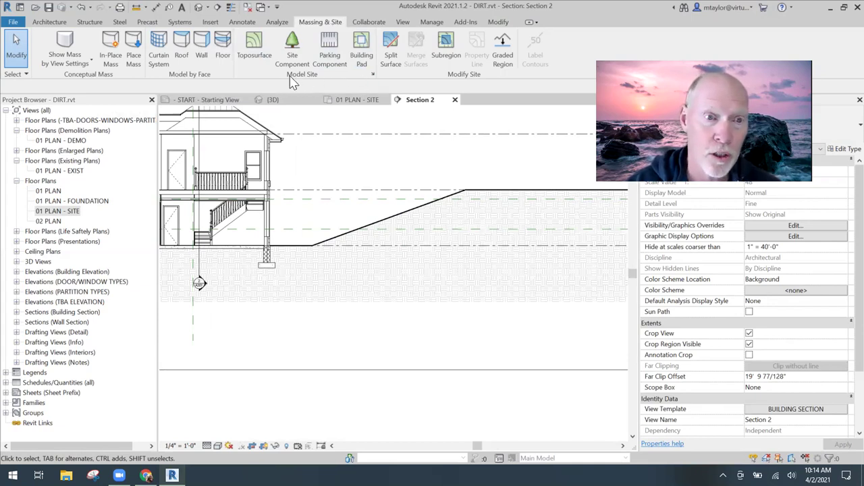
# Step: In the site settings, set the elevation of the poche base to -4' 0" and apply it to the section
pyautogui.click(373, 76)
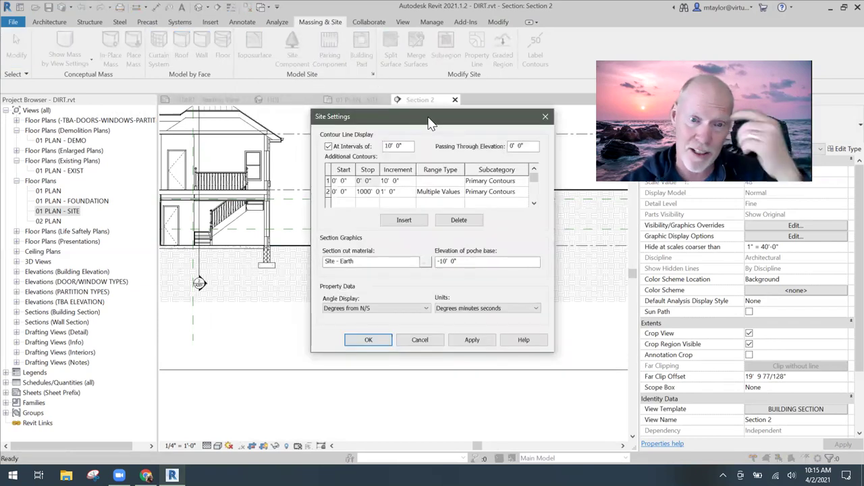
pyautogui.moveTo(430, 123); pyautogui.dragTo(417, 117)
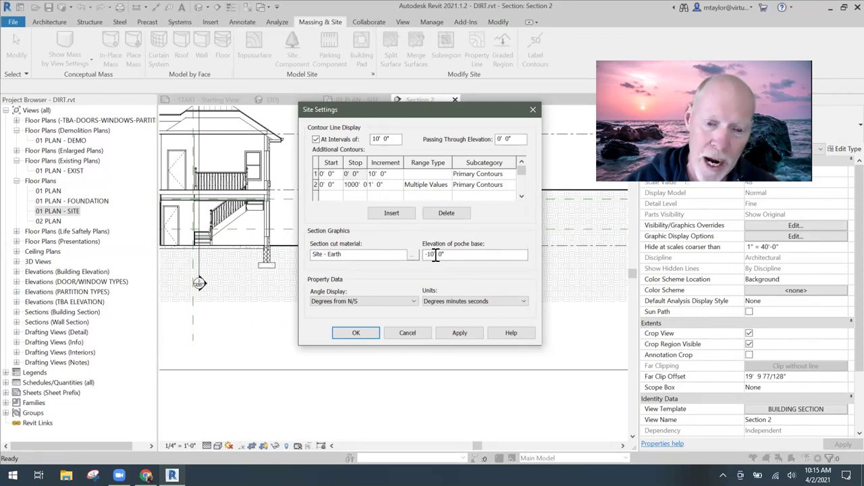
pyautogui.moveTo(434, 111); pyautogui.dragTo(572, 99)
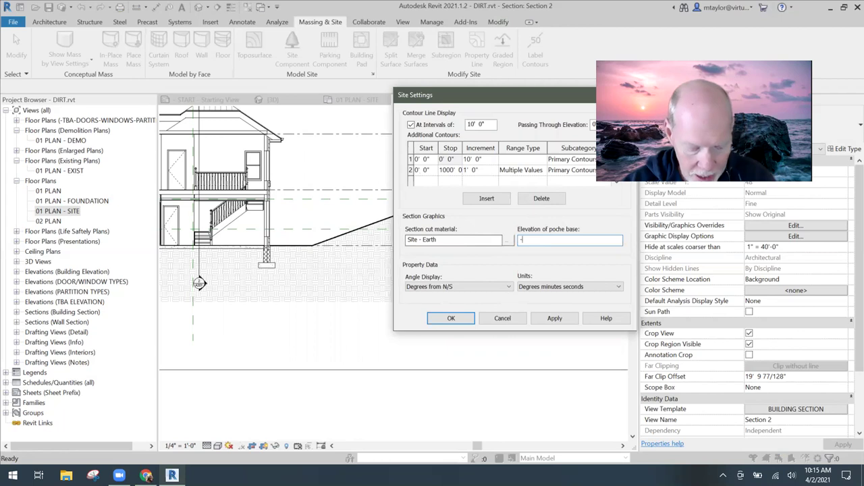
pyautogui.click(566, 320)
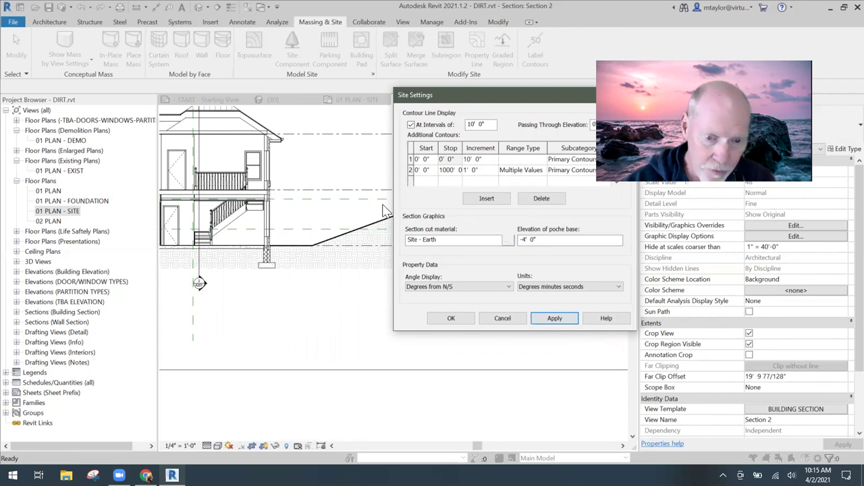
# Step: Set the elevation of the poche base to 4' 0", accept the site settings, and examine the earth fill in Section 2
pyautogui.moveTo(542, 241); pyautogui.dragTo(485, 239)
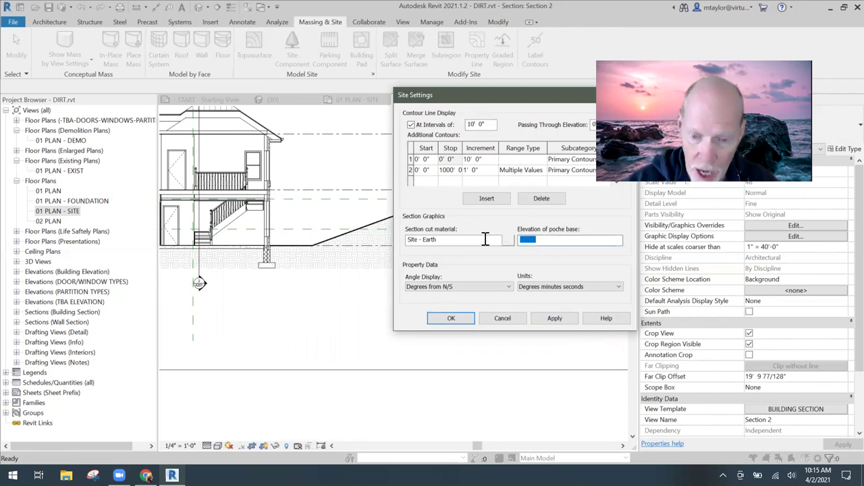
pyautogui.write('4')
pyautogui.click(570, 320)
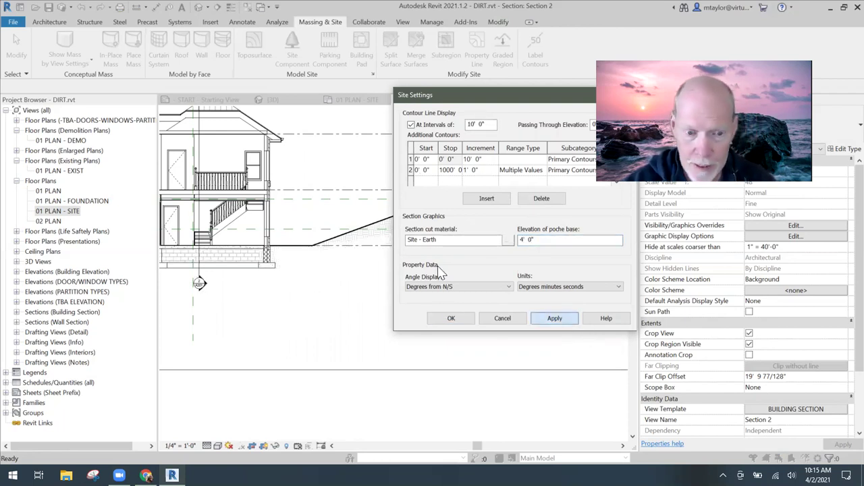
pyautogui.click(451, 318)
pyautogui.moveTo(405, 309); pyautogui.dragTo(253, 306, button='middle')
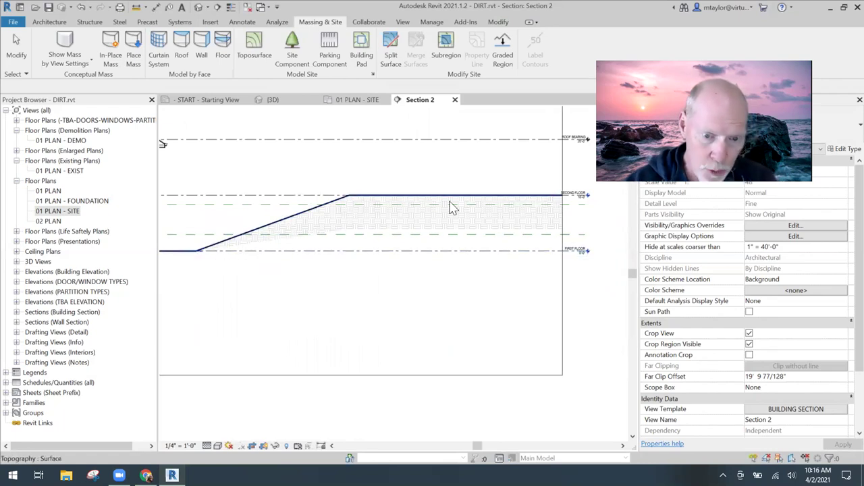
pyautogui.scroll(-1, 405, 280)
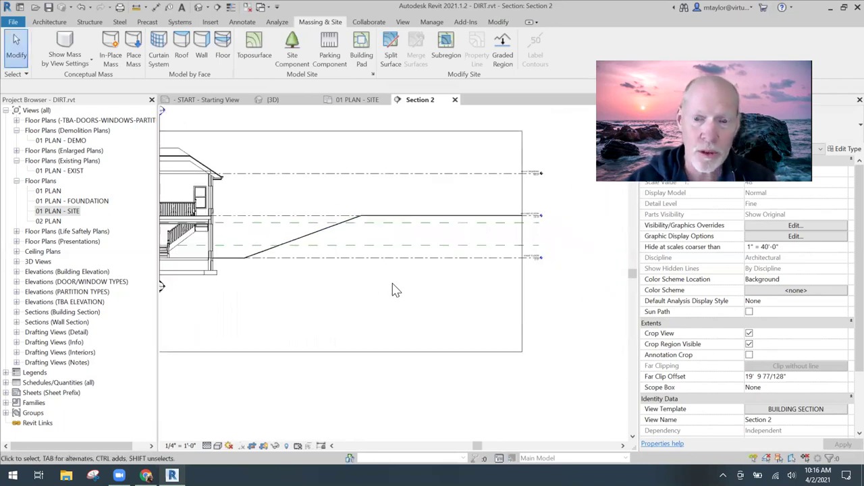
pyautogui.scroll(-1, 397, 290)
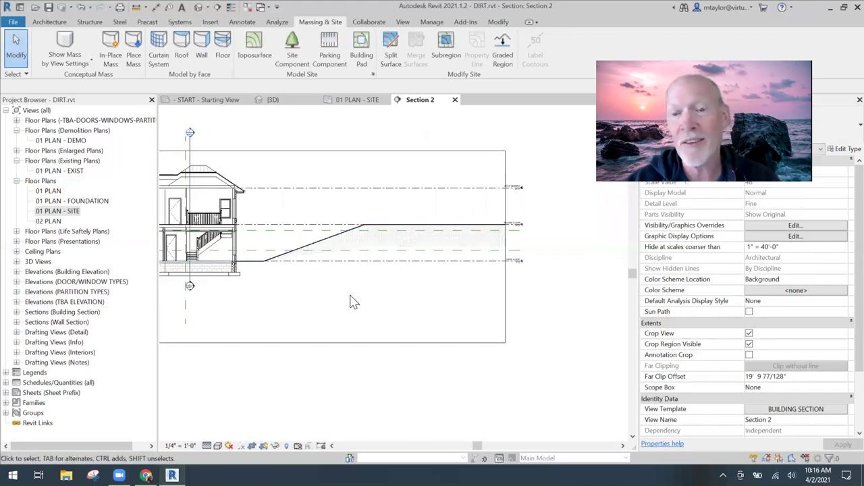
pyautogui.scroll(-1, 353, 304)
pyautogui.moveTo(358, 309); pyautogui.dragTo(392, 303, button='middle')
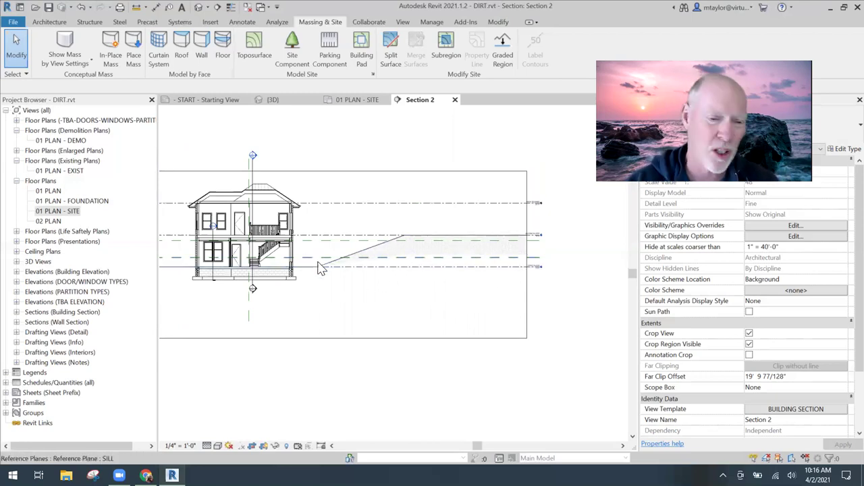
pyautogui.moveTo(356, 318); pyautogui.dragTo(381, 318, button='middle')
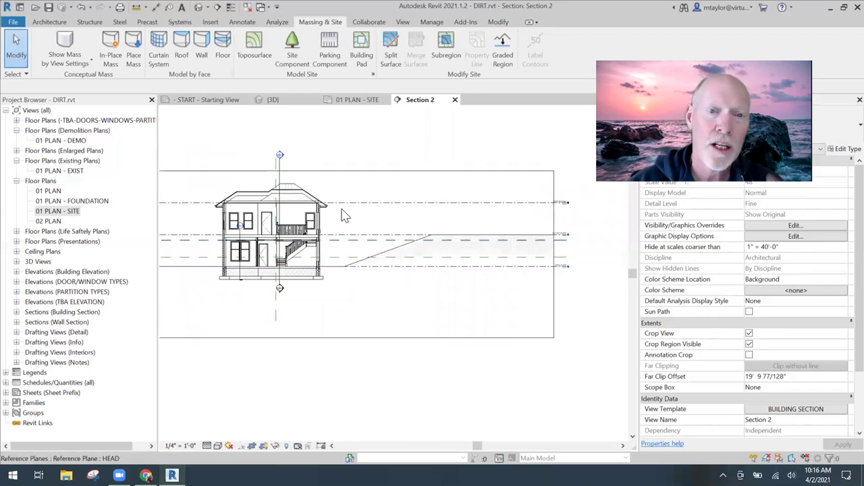
# Step: Set the elevation of the poche base to -10' 0" in the site settings and check the earth fill around the foundations
pyautogui.click(373, 74)
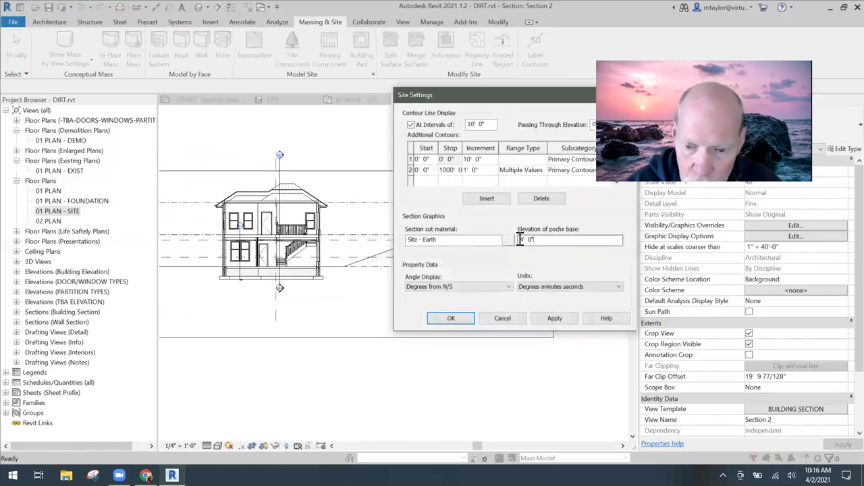
pyautogui.moveTo(545, 237); pyautogui.dragTo(458, 240)
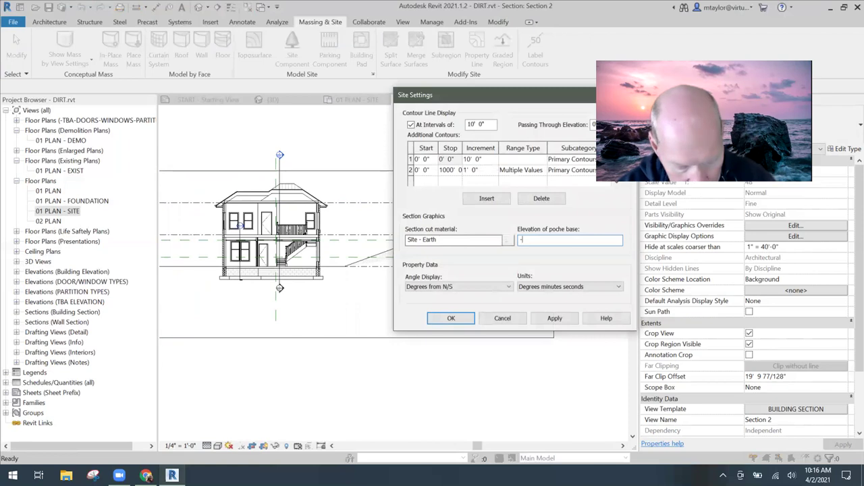
pyautogui.click(554, 318)
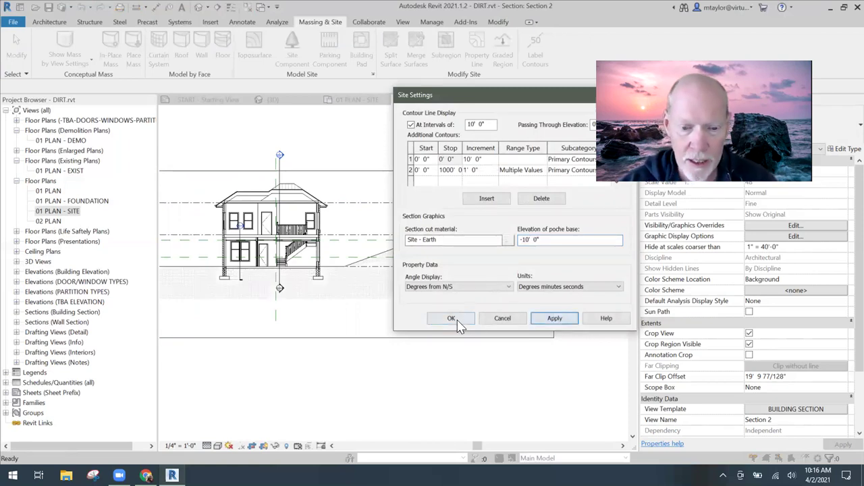
pyautogui.click(451, 318)
pyautogui.scroll(4, 316, 262)
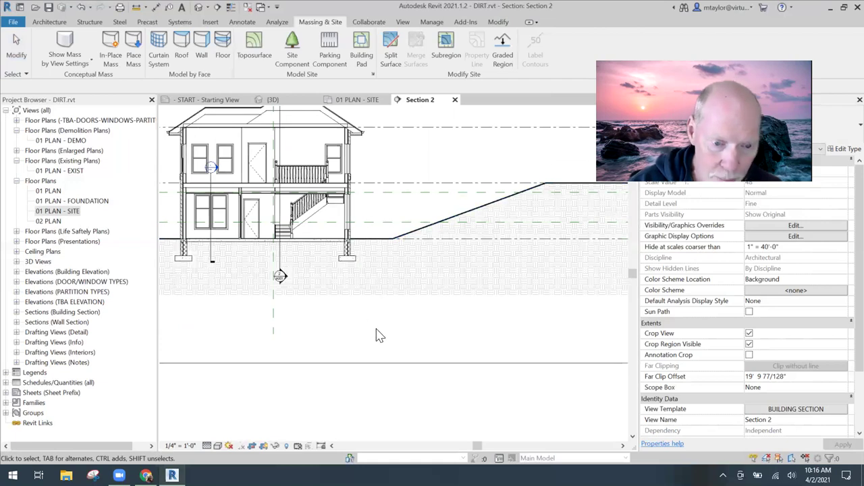
pyautogui.press('Escape')
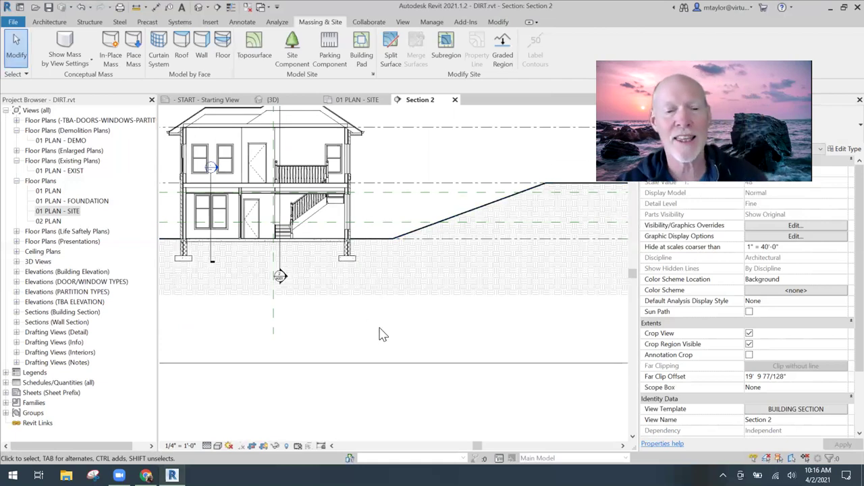
pyautogui.moveTo(285, 324); pyautogui.dragTo(341, 337, button='middle')
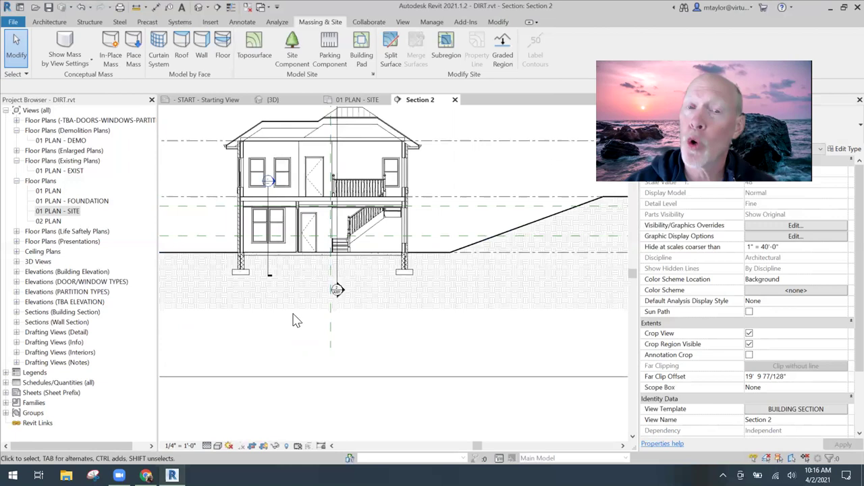
pyautogui.scroll(1, 293, 314)
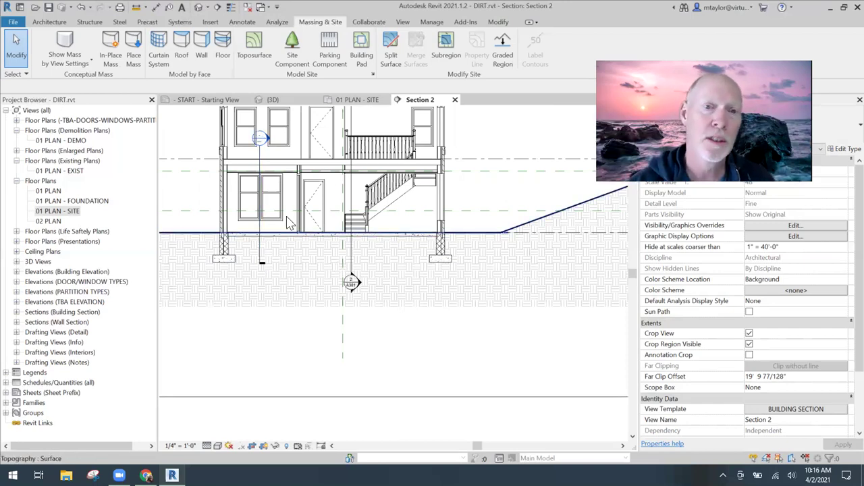
# Step: Return to the {3D} view and examine the terrain around the building from above its front west corner
pyautogui.click(281, 101)
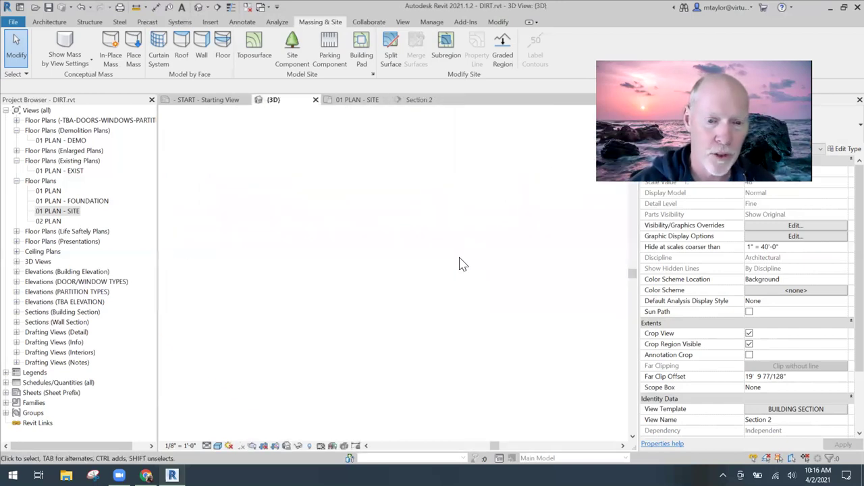
pyautogui.moveTo(373, 303)
pyautogui.keyDown('shift'); pyautogui.mouseDown(button='middle')
pyautogui.moveTo(292, 330)
pyautogui.moveTo(317, 343)
pyautogui.moveTo(466, 347)
pyautogui.moveTo(468, 376)
pyautogui.moveTo(360, 386)
pyautogui.moveTo(329, 363)
pyautogui.moveTo(275, 369)
pyautogui.moveTo(300, 368)
pyautogui.moveTo(367, 316)
pyautogui.moveTo(373, 292)
pyautogui.mouseUp(button='middle'); pyautogui.keyUp('shift')
pyautogui.click(373, 292)
pyautogui.moveTo(336, 307); pyautogui.dragTo(341, 363)
pyautogui.scroll(2, 310, 347)
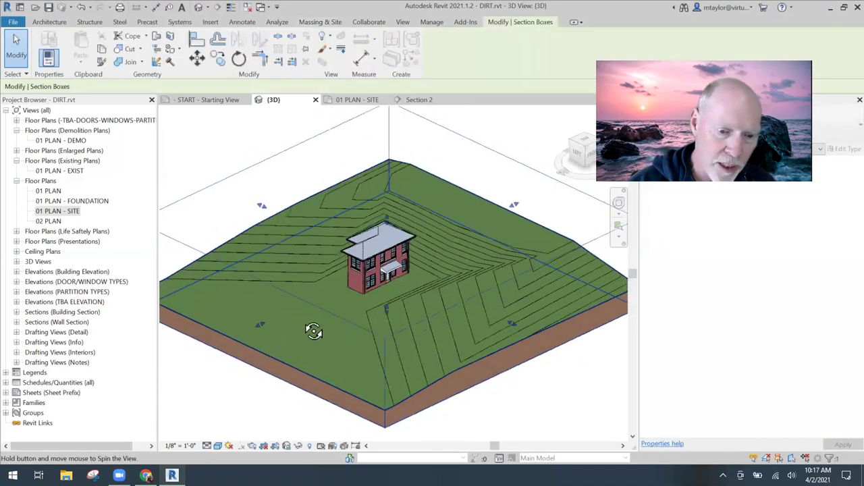
pyautogui.press('Escape')
pyautogui.scroll(2, 306, 330)
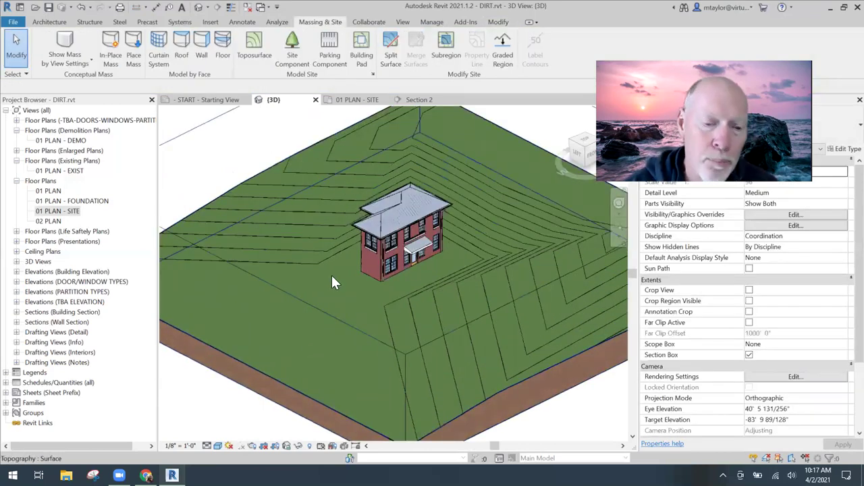
pyautogui.keyDown('shift'); pyautogui.moveTo(326, 347); pyautogui.dragTo(307, 283, button='middle'); pyautogui.keyUp('shift')
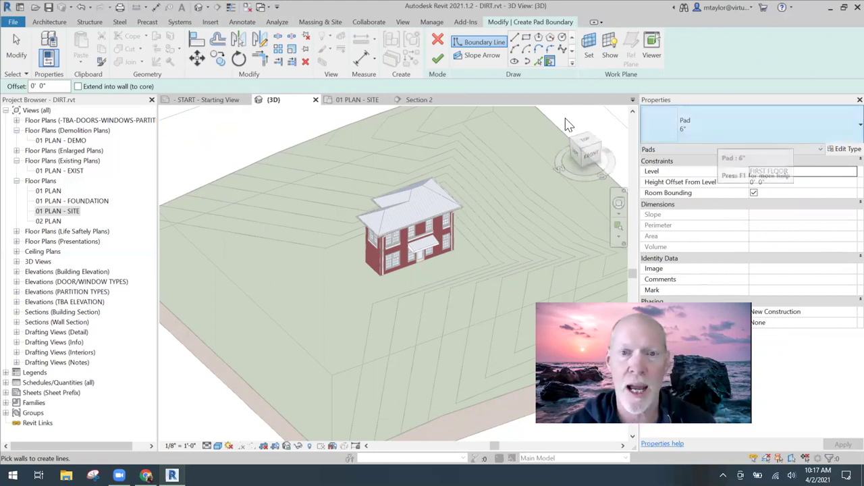
# Step: Create a rectangular 6" building pad about 17' by 19' on the FIRST FLOOR level, on the flat ground west of the building
pyautogui.click(526, 37)
pyautogui.click(269, 274)
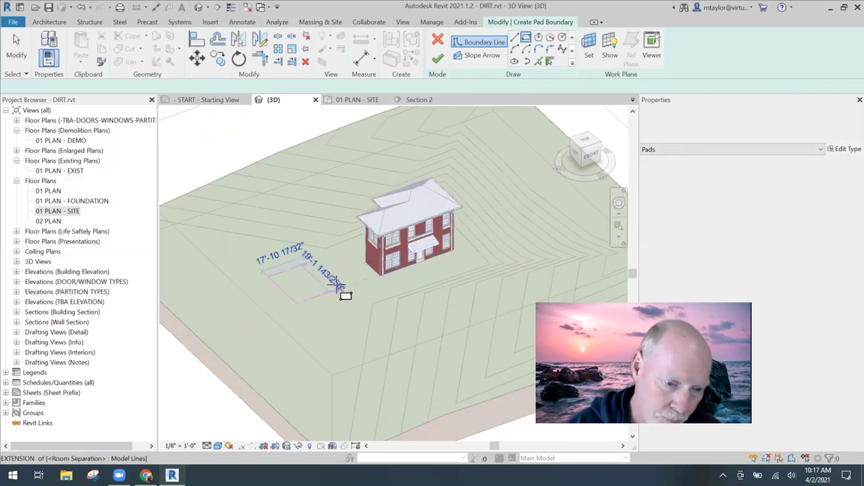
pyautogui.click(338, 289)
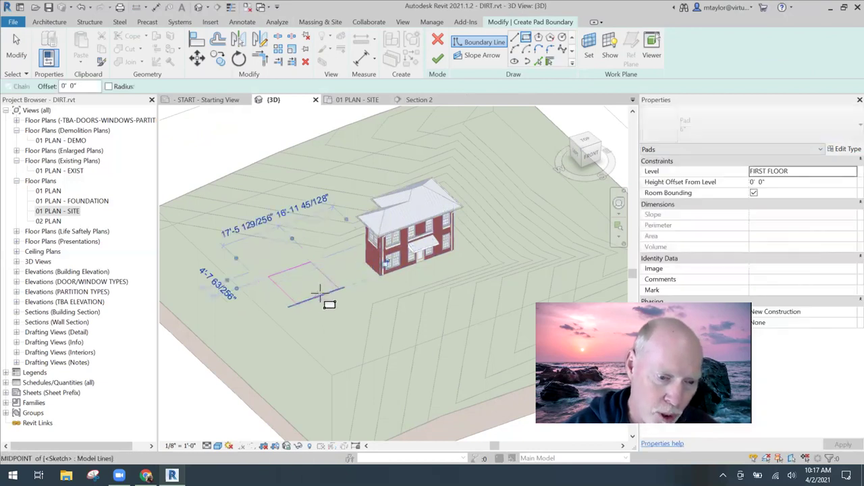
pyautogui.scroll(4, 330, 310)
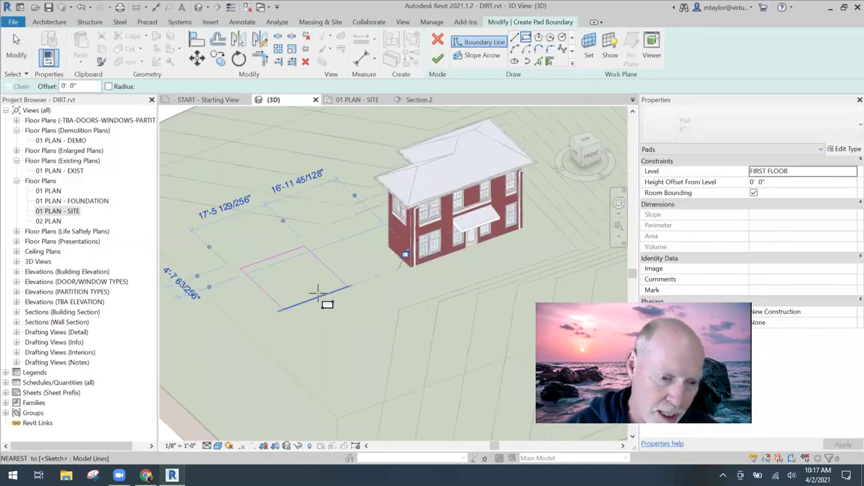
pyautogui.click(437, 60)
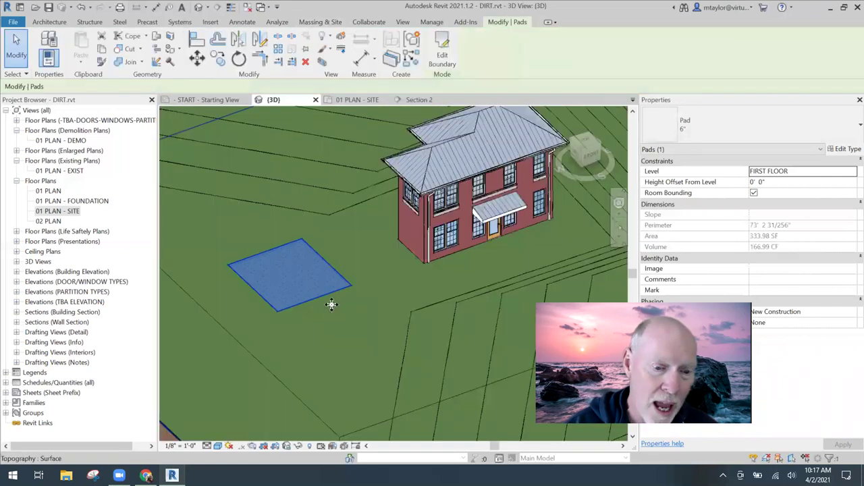
pyautogui.press('Escape')
pyautogui.scroll(-2, 332, 305)
pyautogui.click(310, 287)
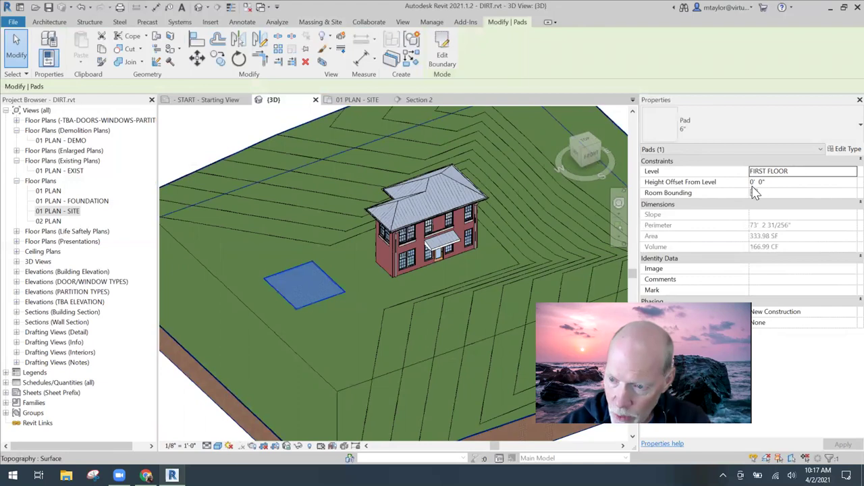
pyautogui.press('Escape')
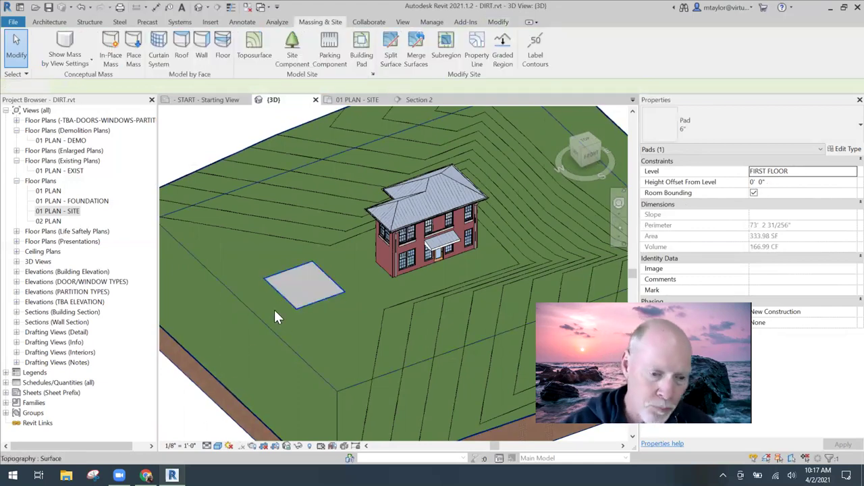
pyautogui.scroll(-3, 321, 313)
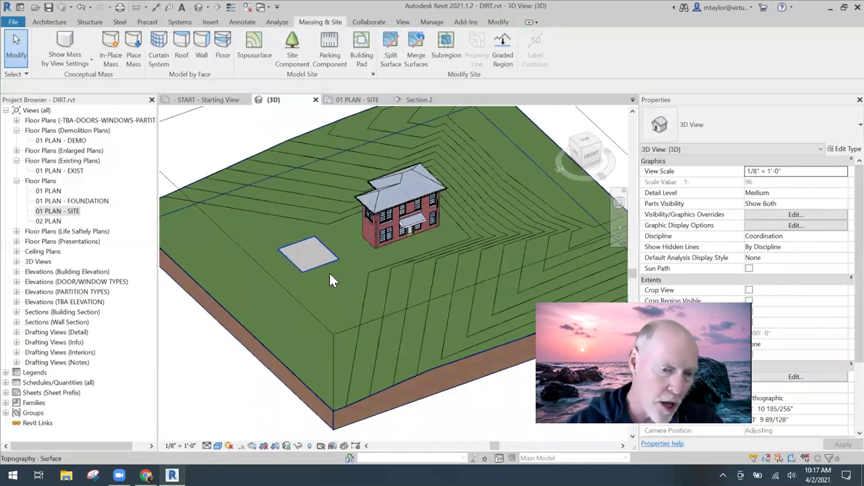
pyautogui.scroll(2, 323, 263)
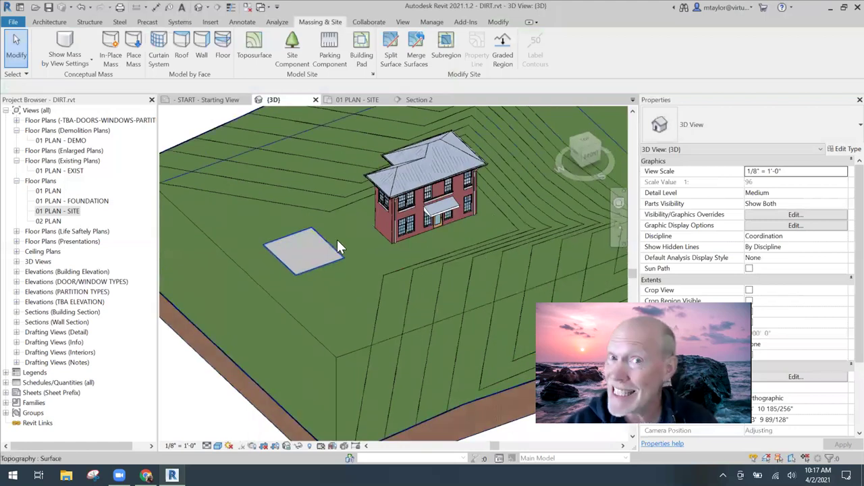
pyautogui.scroll(-2, 336, 238)
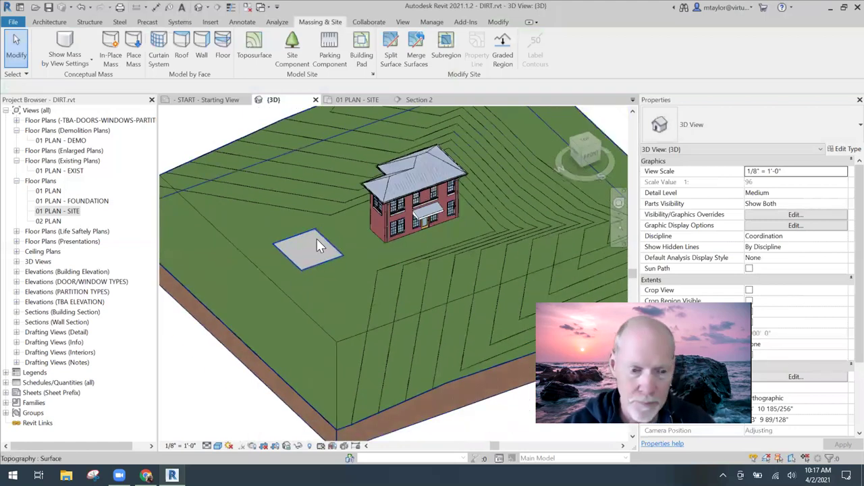
# Step: Set the building pad's height offset from the FIRST FLOOR level to -4' 0"
pyautogui.scroll(3, 317, 241)
pyautogui.click(306, 253)
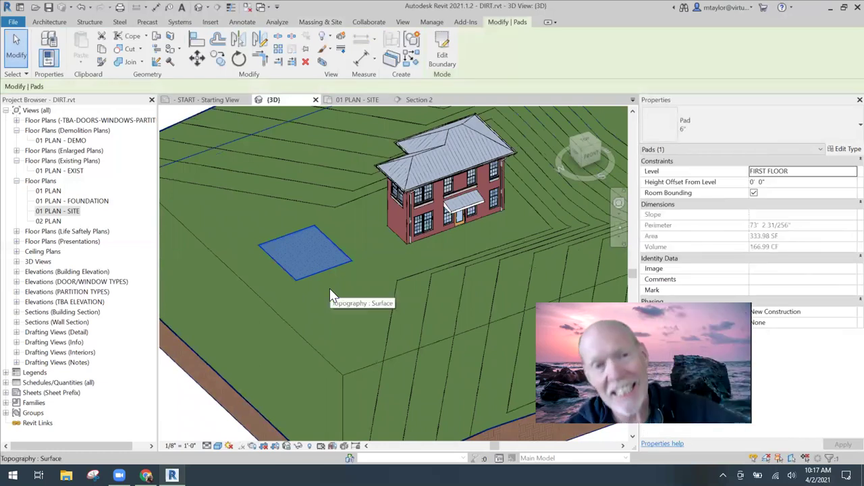
pyautogui.click(773, 182)
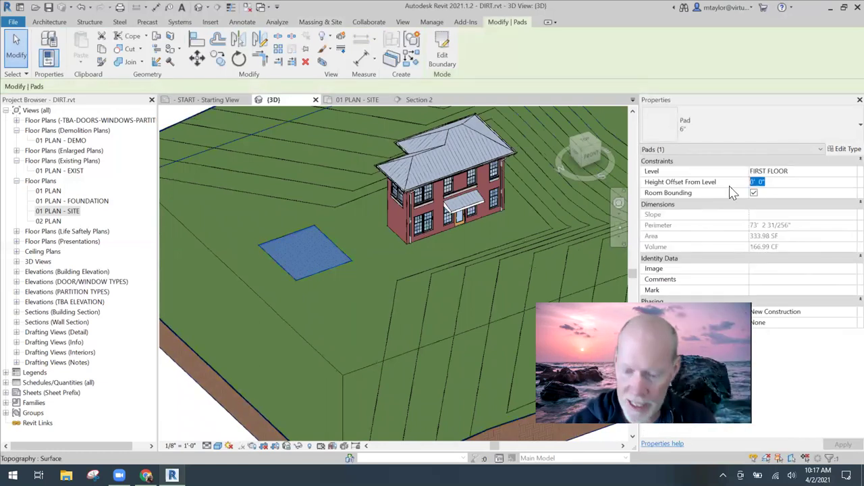
pyautogui.write('-4')
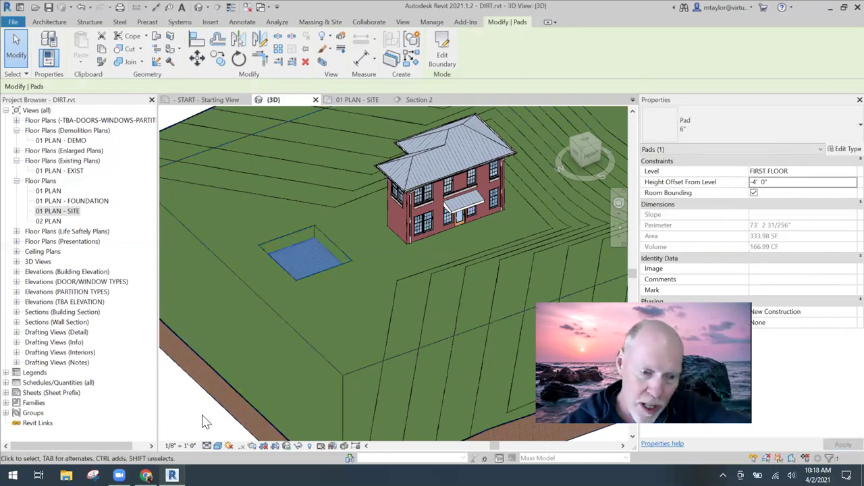
pyautogui.press('Escape')
pyautogui.scroll(3, 326, 246)
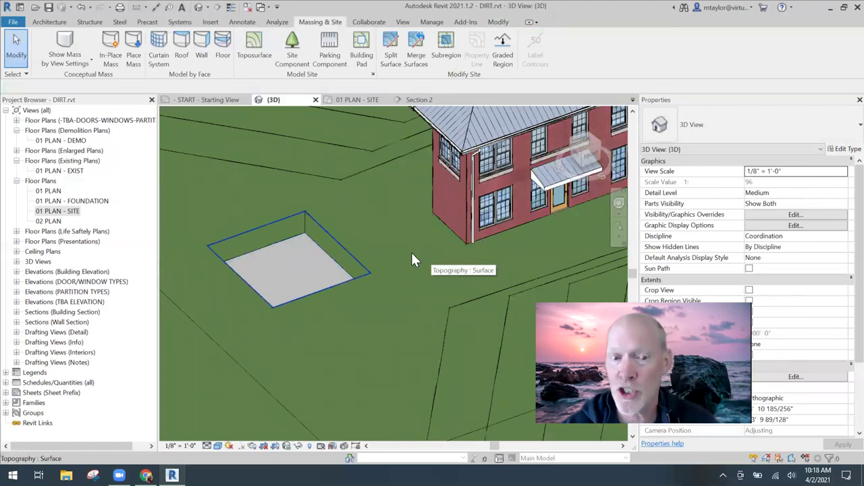
# Step: Set the building pad's height offset to 10' 0" and examine the terrain around it from the front
pyautogui.scroll(-2, 293, 264)
pyautogui.click(292, 263)
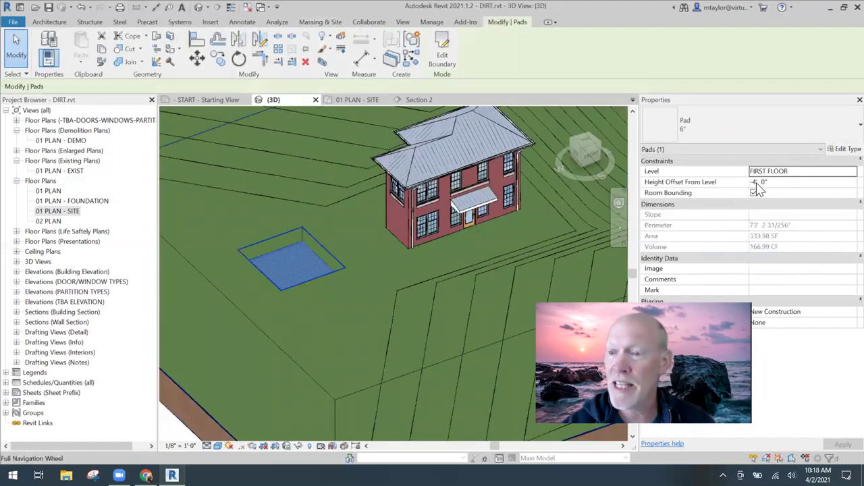
pyautogui.click(773, 182)
pyautogui.write('10')
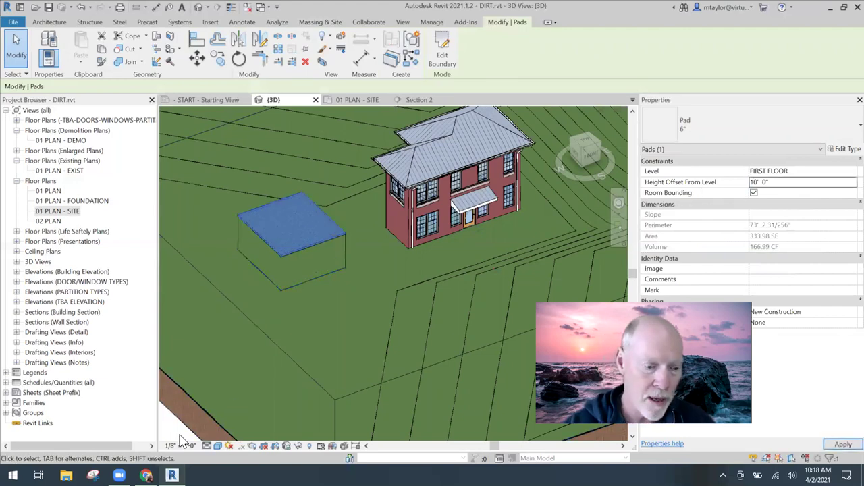
pyautogui.click(180, 436)
pyautogui.keyDown('shift'); pyautogui.moveTo(218, 385); pyautogui.dragTo(352, 211, button='middle'); pyautogui.keyUp('shift')
pyautogui.click(187, 403)
pyautogui.keyDown('shift'); pyautogui.moveTo(277, 326); pyautogui.dragTo(274, 201, button='middle'); pyautogui.keyUp('shift')
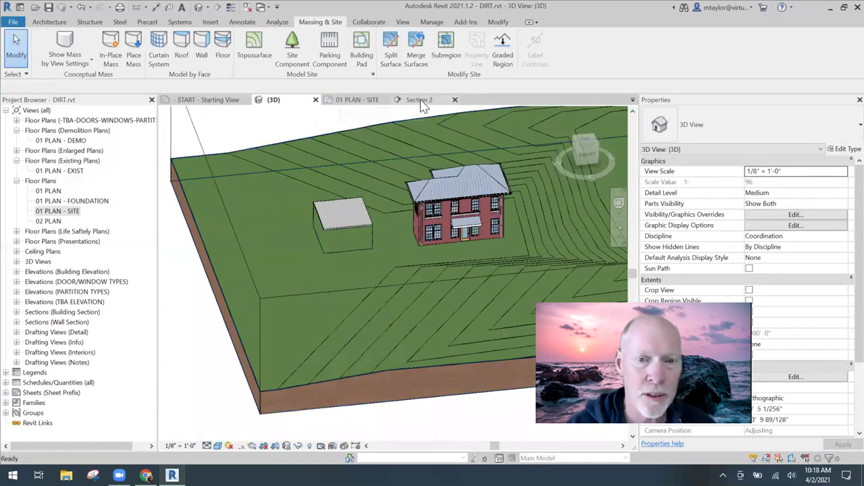
# Step: In Section 2, set the building pad's height offset to -2' 0" and check the earth fill around it
pyautogui.click(419, 100)
pyautogui.scroll(-3, 392, 267)
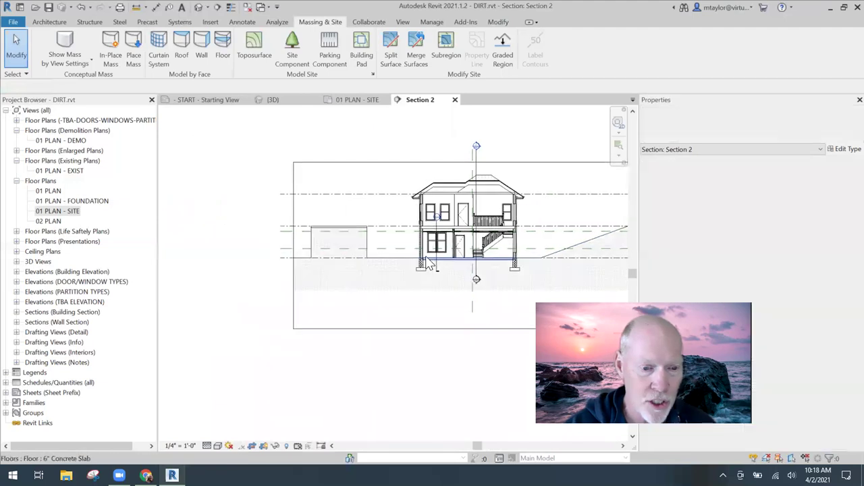
pyautogui.scroll(4, 323, 247)
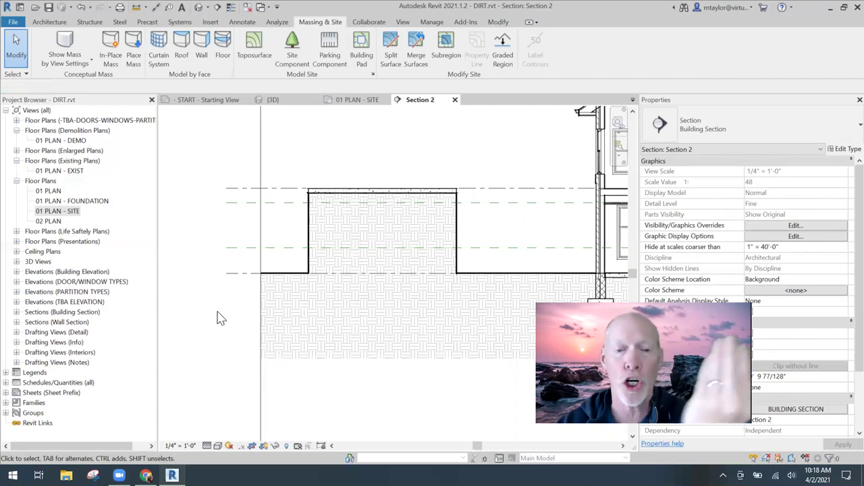
pyautogui.click(451, 194)
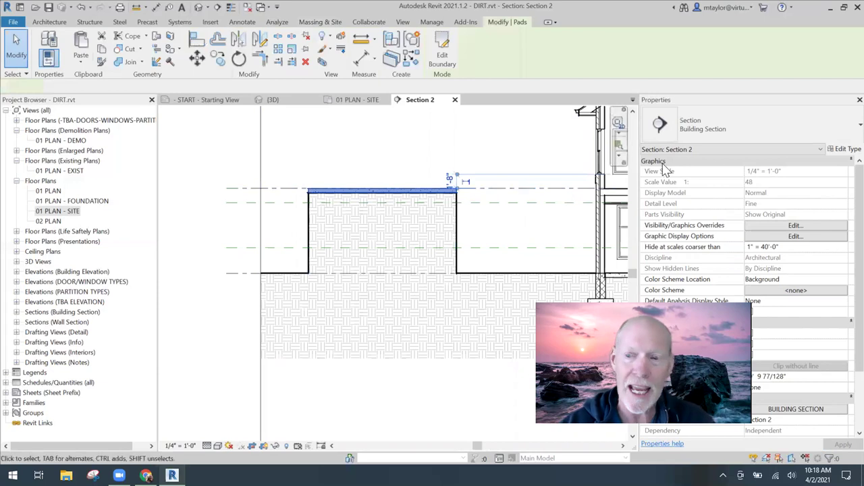
pyautogui.click(715, 188)
pyautogui.write('-2\' 0"')
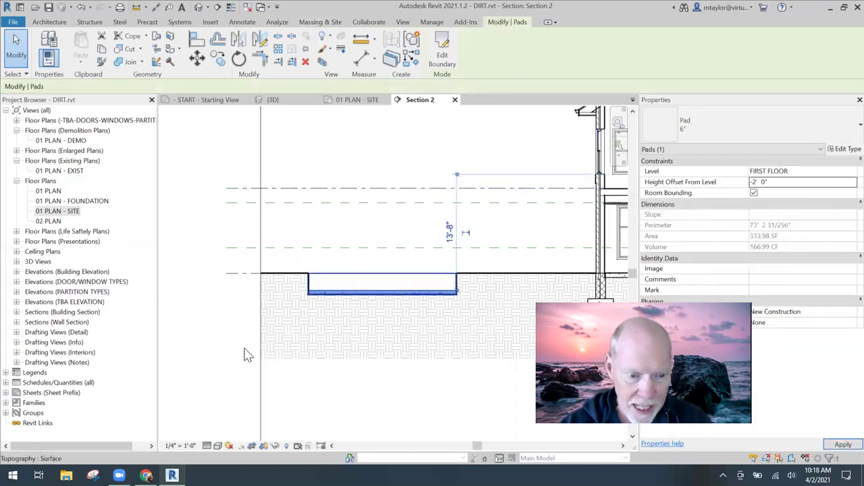
pyautogui.click(360, 391)
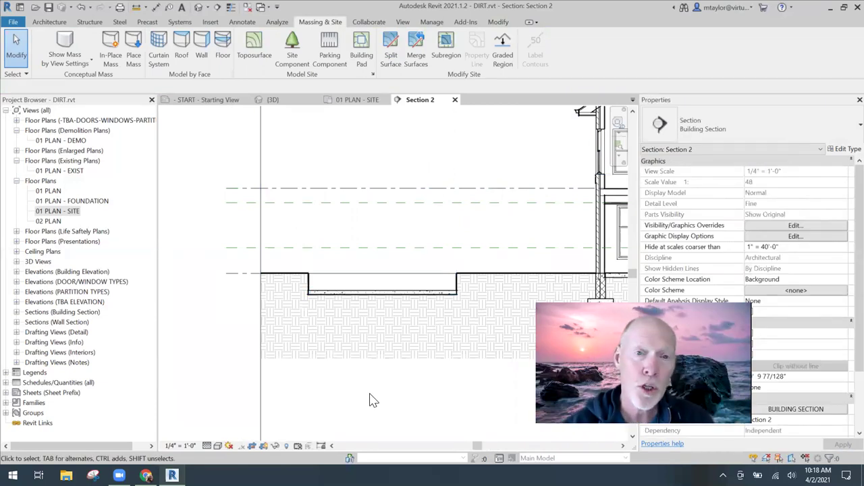
pyautogui.scroll(-2, 402, 370)
pyautogui.moveTo(411, 371)
pyautogui.mouseDown(button='middle')
pyautogui.moveTo(351, 351)
pyautogui.moveTo(362, 347)
pyautogui.mouseUp(button='middle')
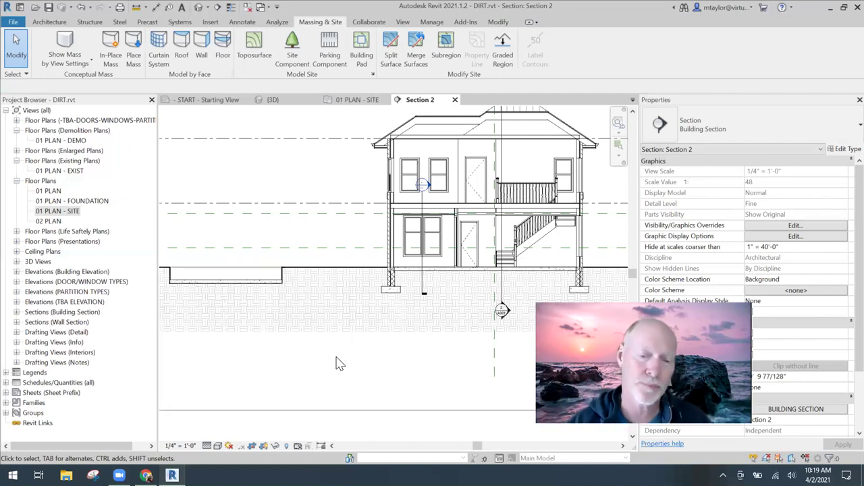
pyautogui.scroll(-2, 347, 368)
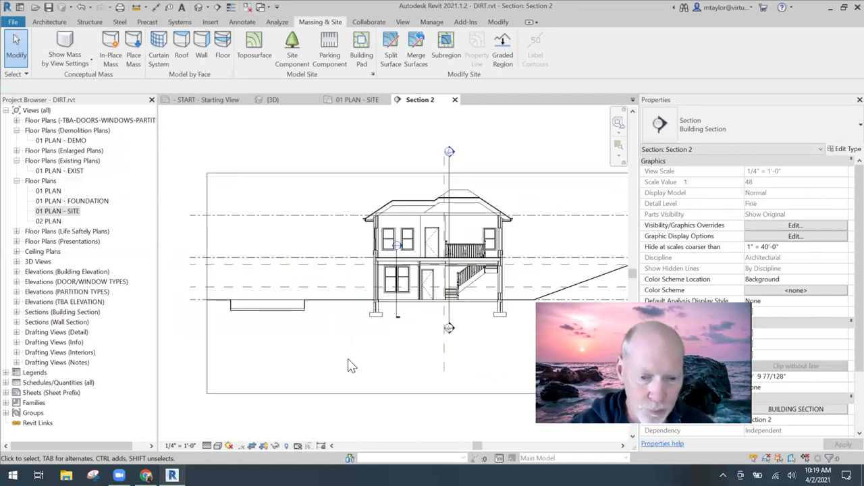
pyautogui.moveTo(355, 330); pyautogui.dragTo(329, 320, button='middle')
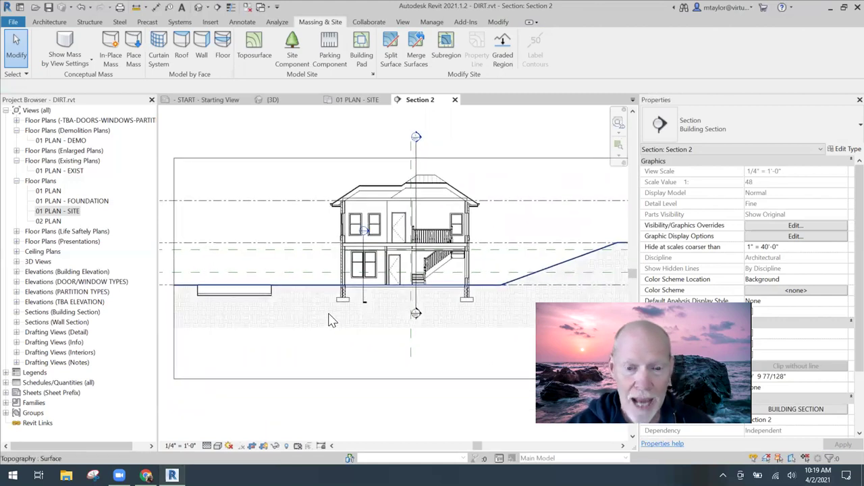
# Step: In the {3D} view, move the building pad from the flat ground onto the slope just east of the building
pyautogui.click(280, 99)
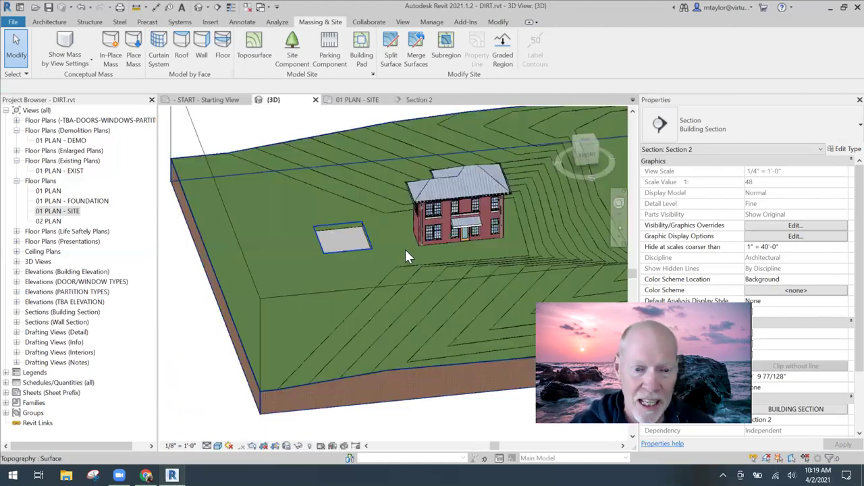
pyautogui.keyDown('shift'); pyautogui.moveTo(422, 273); pyautogui.dragTo(331, 282, button='middle'); pyautogui.keyUp('shift')
pyautogui.click(230, 250)
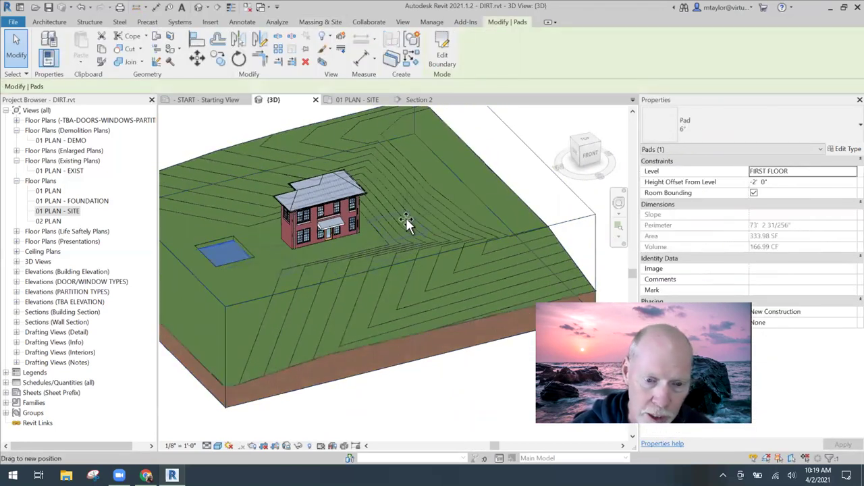
pyautogui.moveTo(406, 218); pyautogui.dragTo(409, 216)
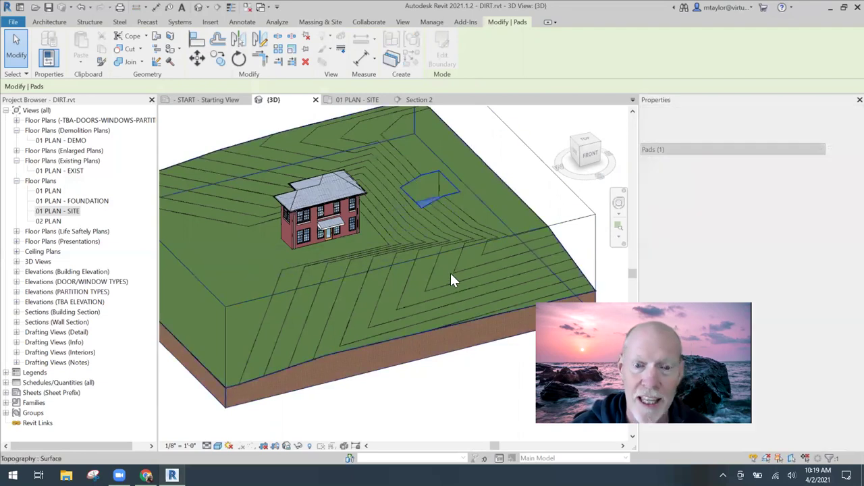
pyautogui.scroll(3, 425, 203)
pyautogui.moveTo(424, 172); pyautogui.dragTo(369, 238)
pyautogui.click(396, 348)
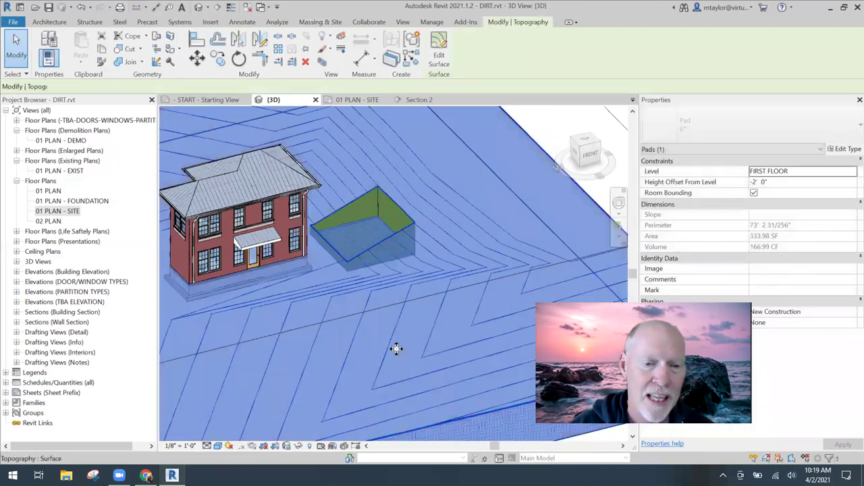
pyautogui.press('Escape')
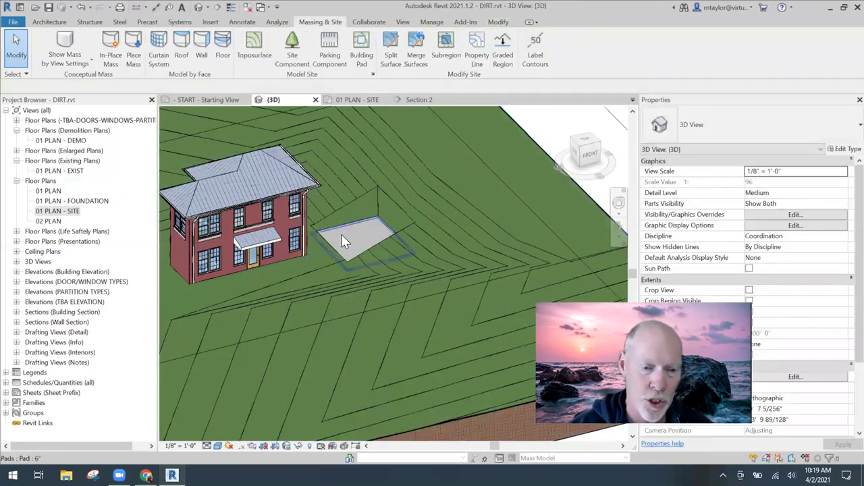
# Step: Set the relocated pad's height offset from the FIRST FLOOR level to 0' 0" and view it within the whole site
pyautogui.click(343, 240)
pyautogui.click(764, 182)
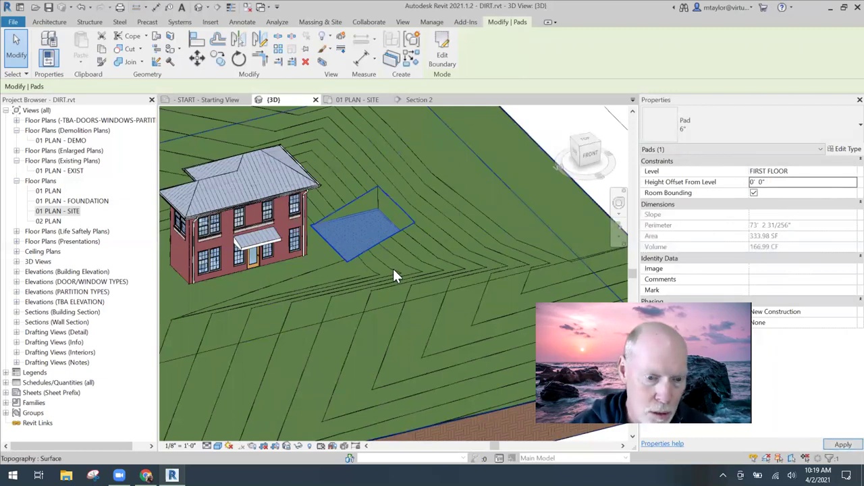
pyautogui.press('Escape')
pyautogui.keyDown('shift'); pyautogui.moveTo(349, 258); pyautogui.dragTo(290, 235, button='middle'); pyautogui.keyUp('shift')
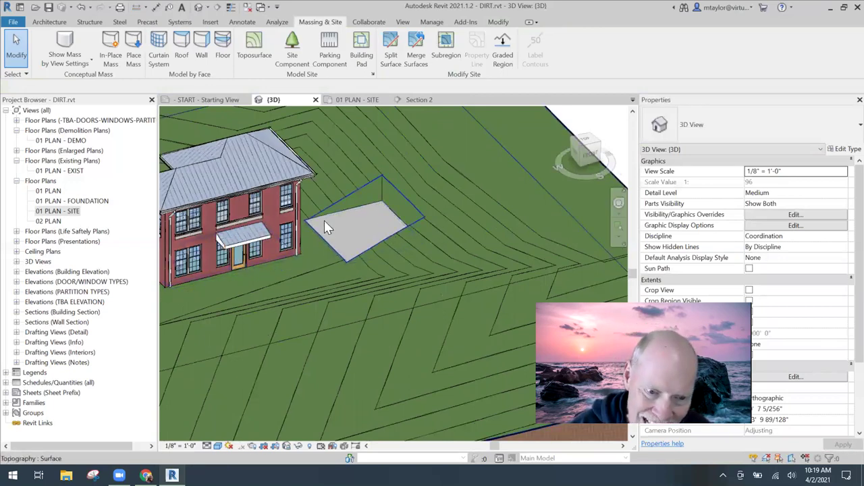
pyautogui.scroll(-2, 399, 280)
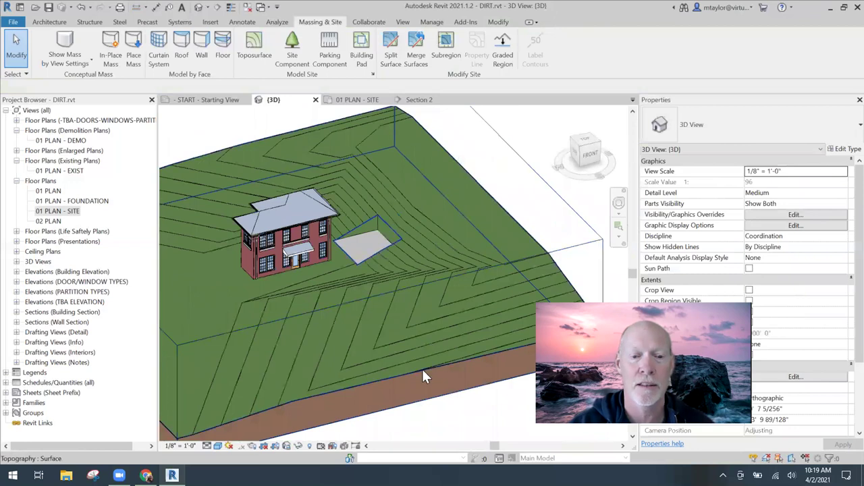
pyautogui.scroll(-1, 426, 401)
pyautogui.moveTo(438, 423); pyautogui.dragTo(440, 372, button='middle')
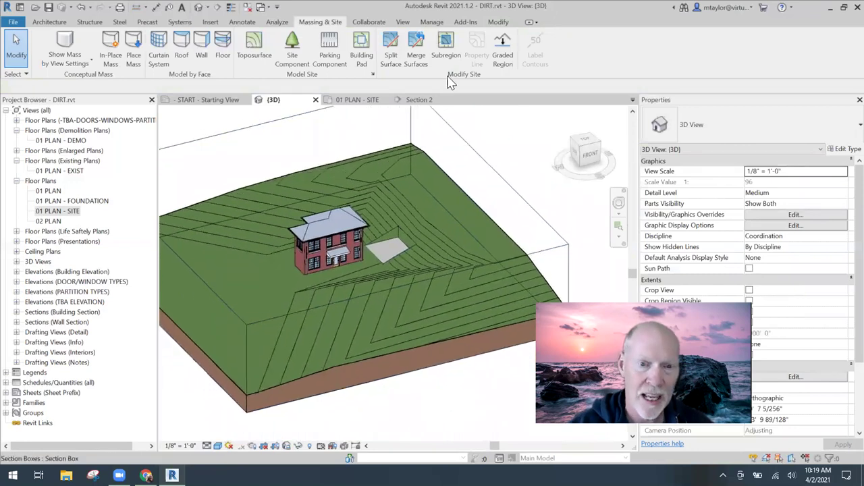
# Step: Examine how the pad cuts into the slope in Section 2 and return to the {3D} view
pyautogui.click(419, 100)
pyautogui.scroll(5, 380, 293)
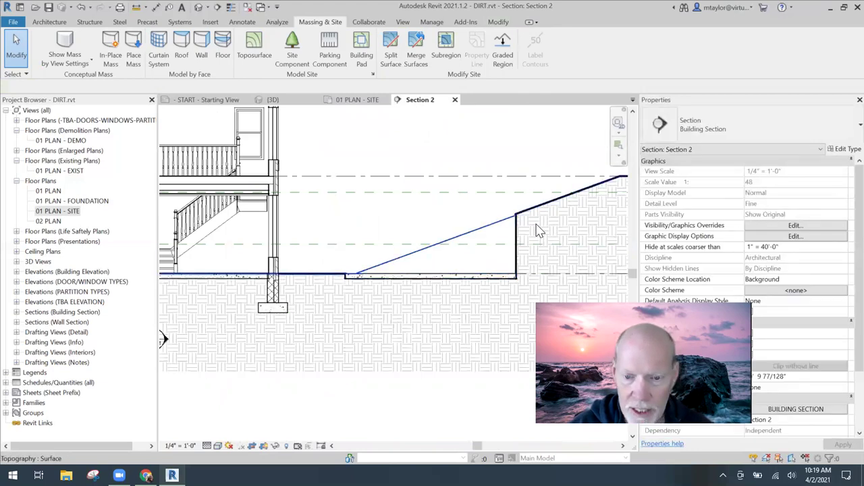
pyautogui.scroll(-2, 424, 231)
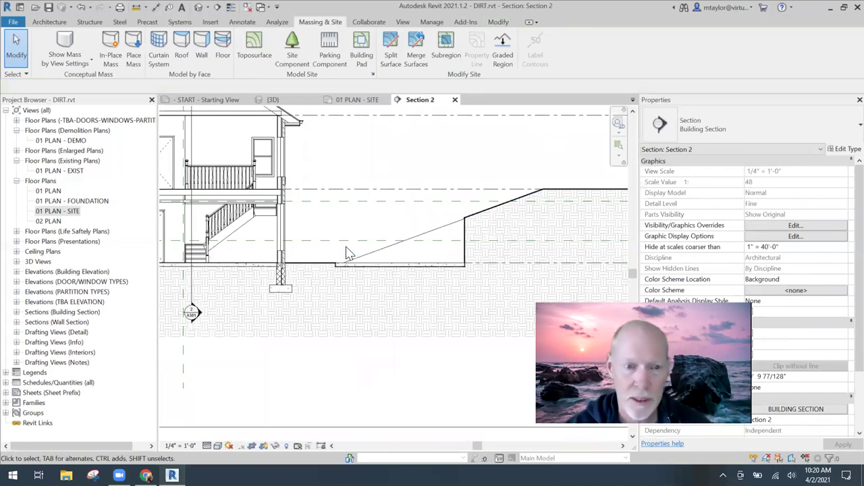
pyautogui.scroll(-3, 350, 304)
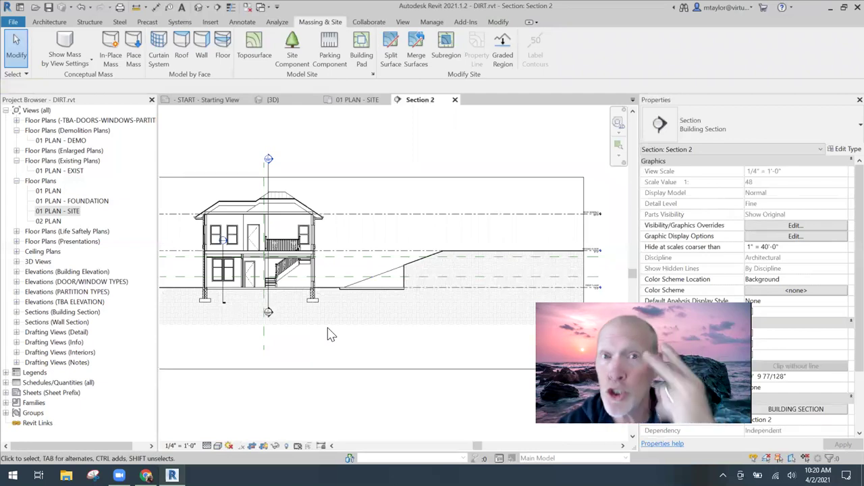
pyautogui.scroll(-1, 331, 339)
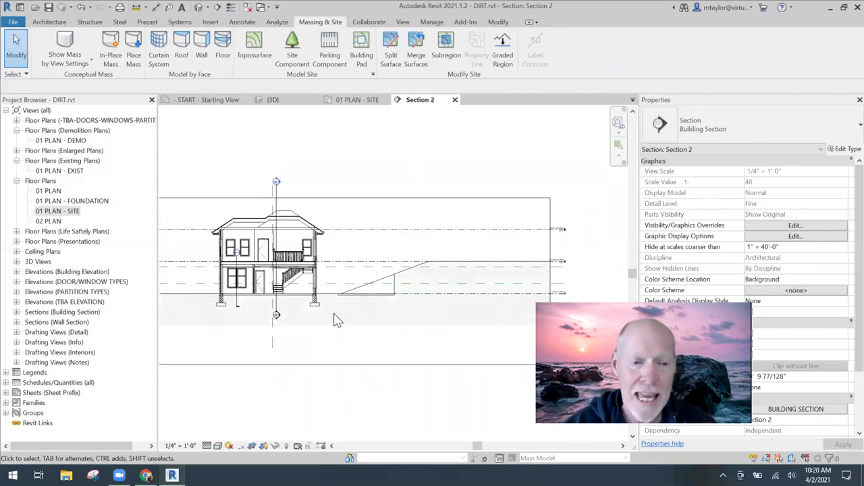
pyautogui.click(272, 100)
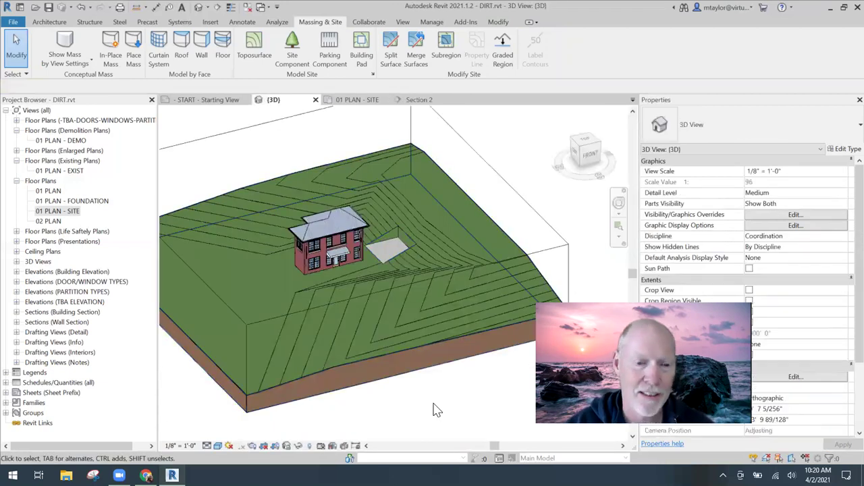
pyautogui.scroll(-1, 418, 394)
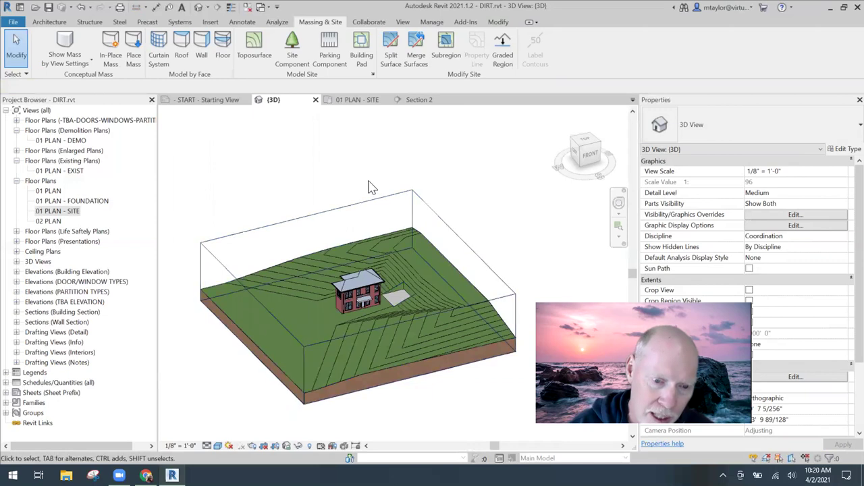
# Step: Hide the section box element in the {3D} view so that the terrain and building are shown without its outline
pyautogui.click(424, 206)
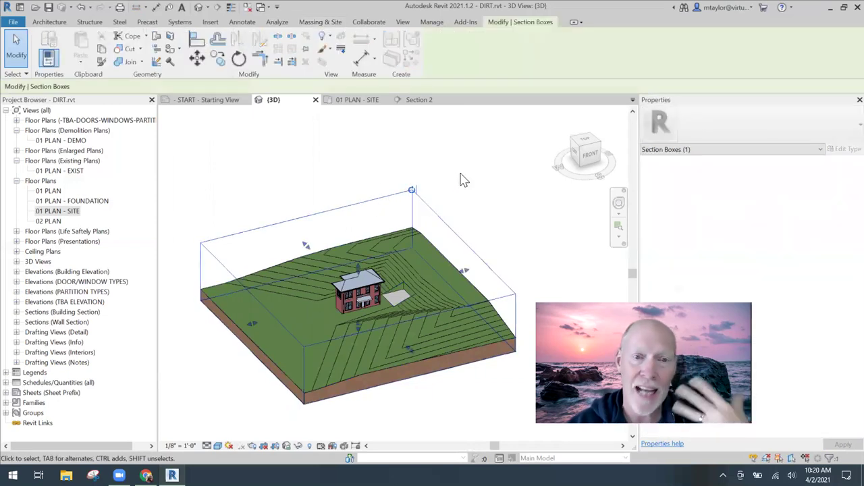
pyautogui.rightClick(363, 201)
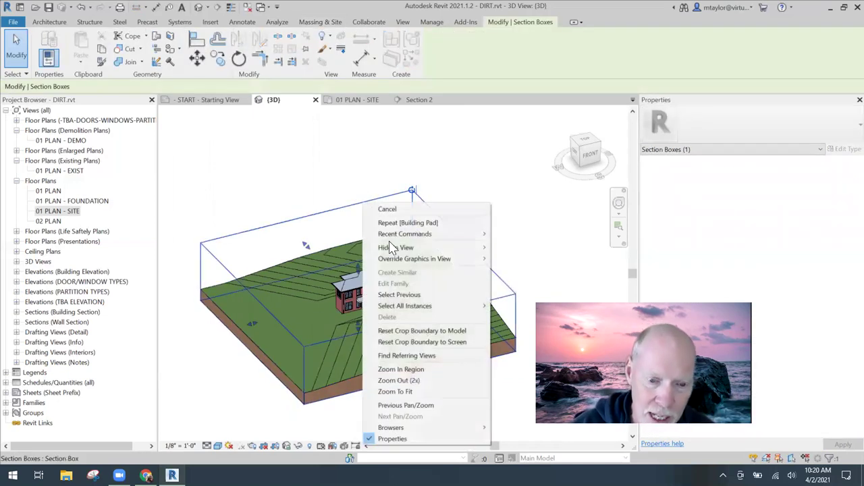
pyautogui.moveTo(391, 248)
pyautogui.click(513, 247)
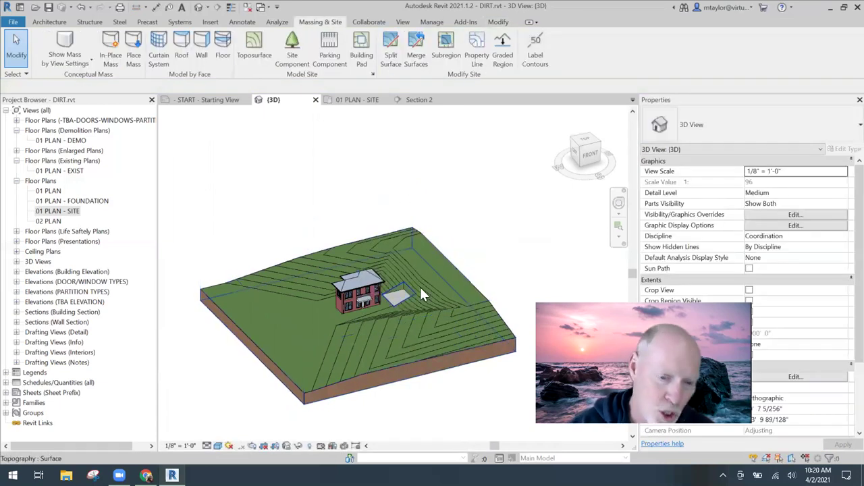
pyautogui.keyDown('shift'); pyautogui.moveTo(393, 401); pyautogui.dragTo(430, 396, button='middle'); pyautogui.keyUp('shift')
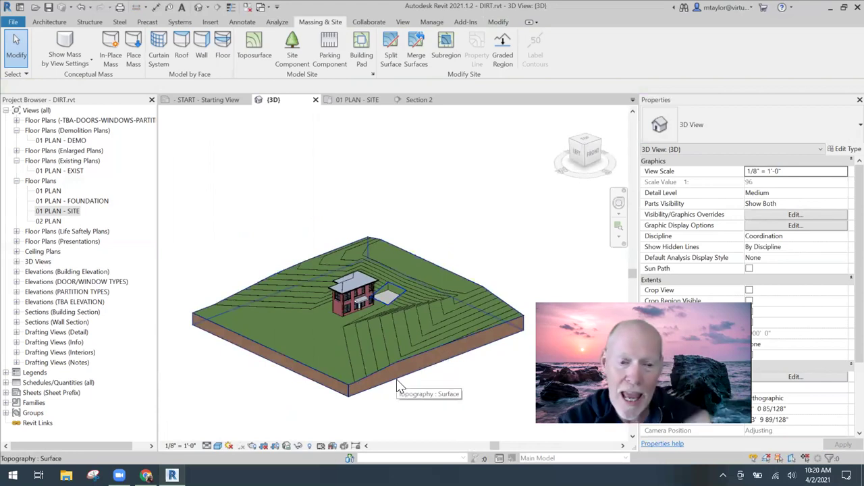
# Step: Temporarily reveal hidden elements and pull the section box's four sides in closer around the building and pad, leaving the box hidden again
pyautogui.click(309, 445)
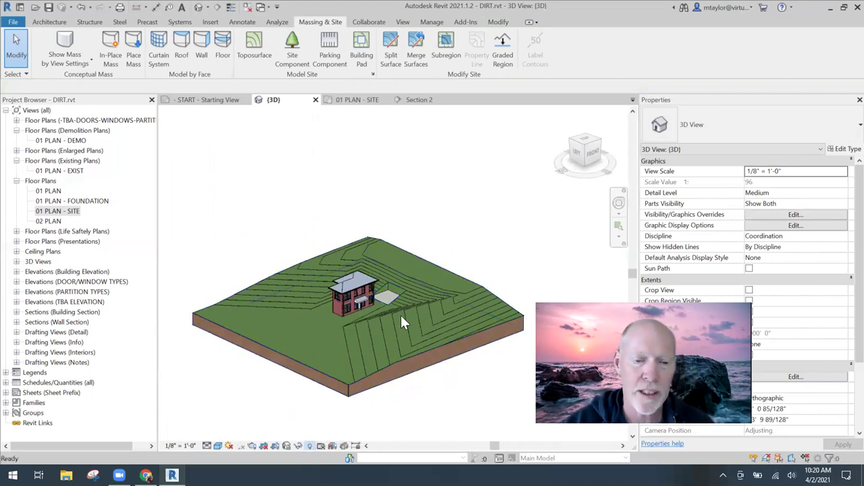
pyautogui.click(450, 310)
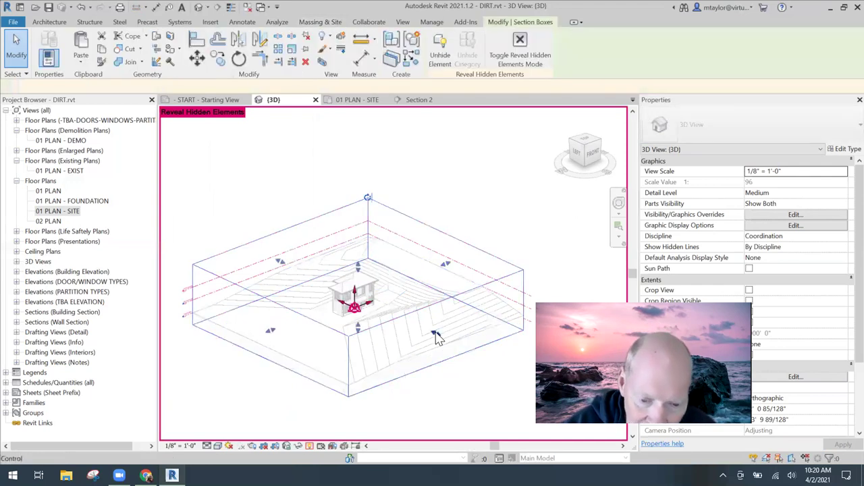
pyautogui.moveTo(249, 322); pyautogui.dragTo(309, 301)
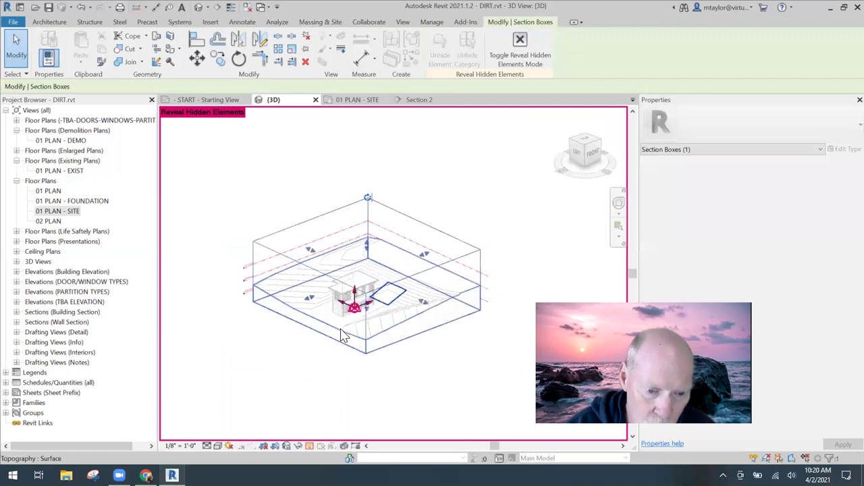
pyautogui.moveTo(306, 252); pyautogui.dragTo(326, 260)
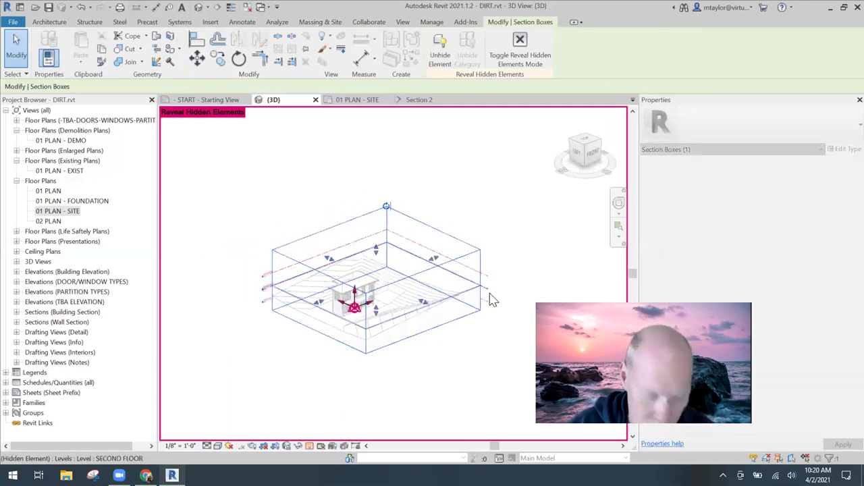
pyautogui.keyDown('shift'); pyautogui.moveTo(455, 344); pyautogui.dragTo(414, 391, button='middle'); pyautogui.keyUp('shift')
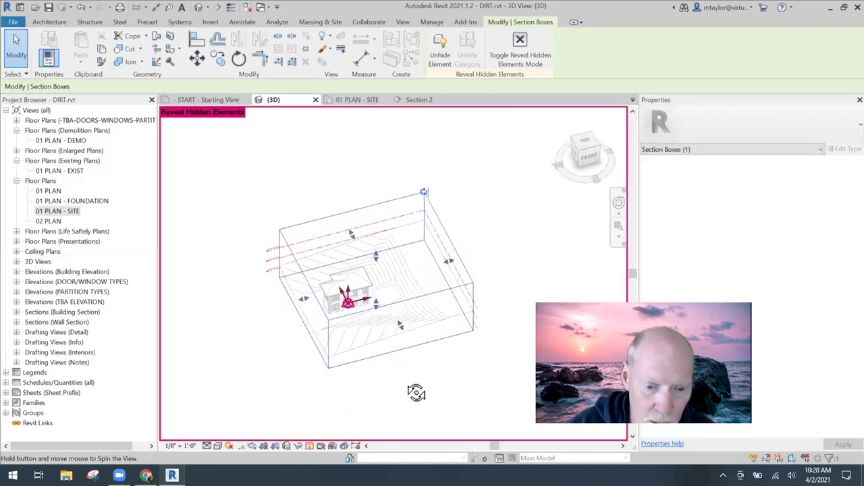
pyautogui.moveTo(426, 260); pyautogui.dragTo(407, 266)
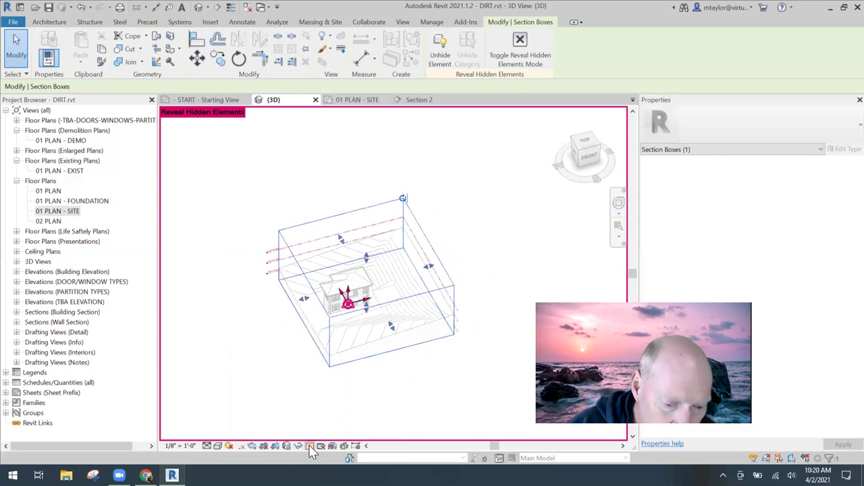
pyautogui.click(310, 446)
pyautogui.keyDown('shift'); pyautogui.moveTo(331, 415); pyautogui.dragTo(396, 347, button='middle'); pyautogui.keyUp('shift')
pyautogui.scroll(2, 440, 400)
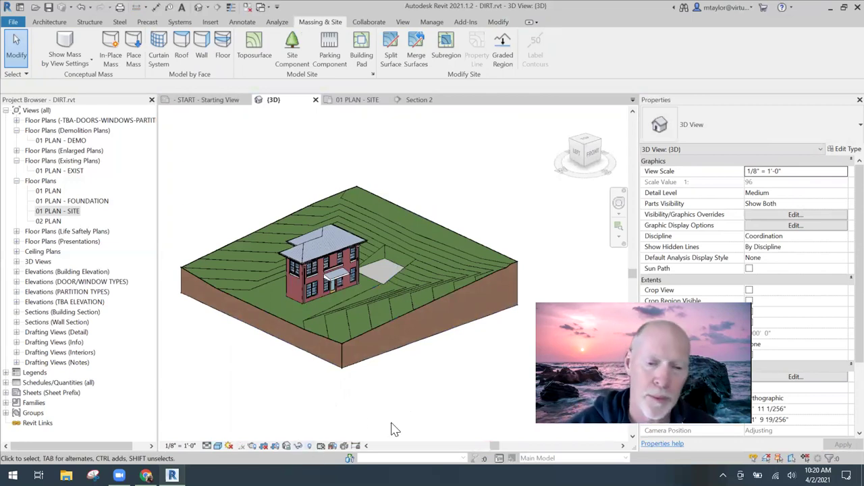
pyautogui.keyDown('shift'); pyautogui.moveTo(408, 399); pyautogui.dragTo(355, 392, button='middle'); pyautogui.keyUp('shift')
pyautogui.scroll(2, 358, 378)
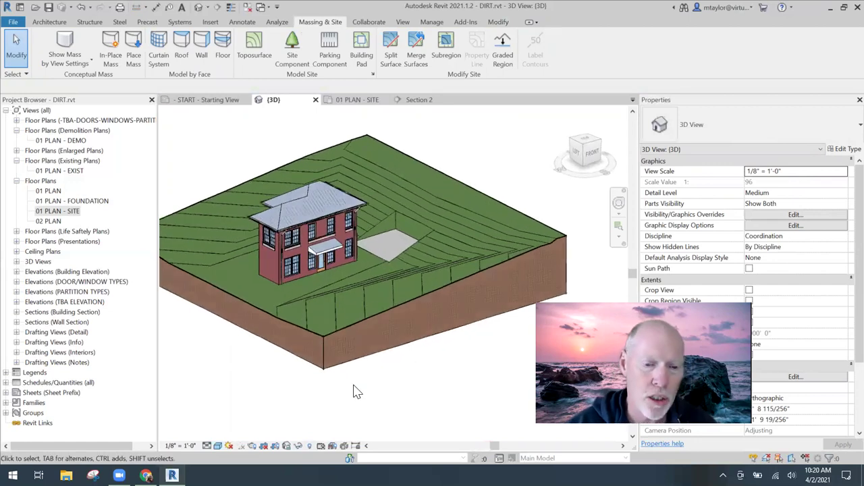